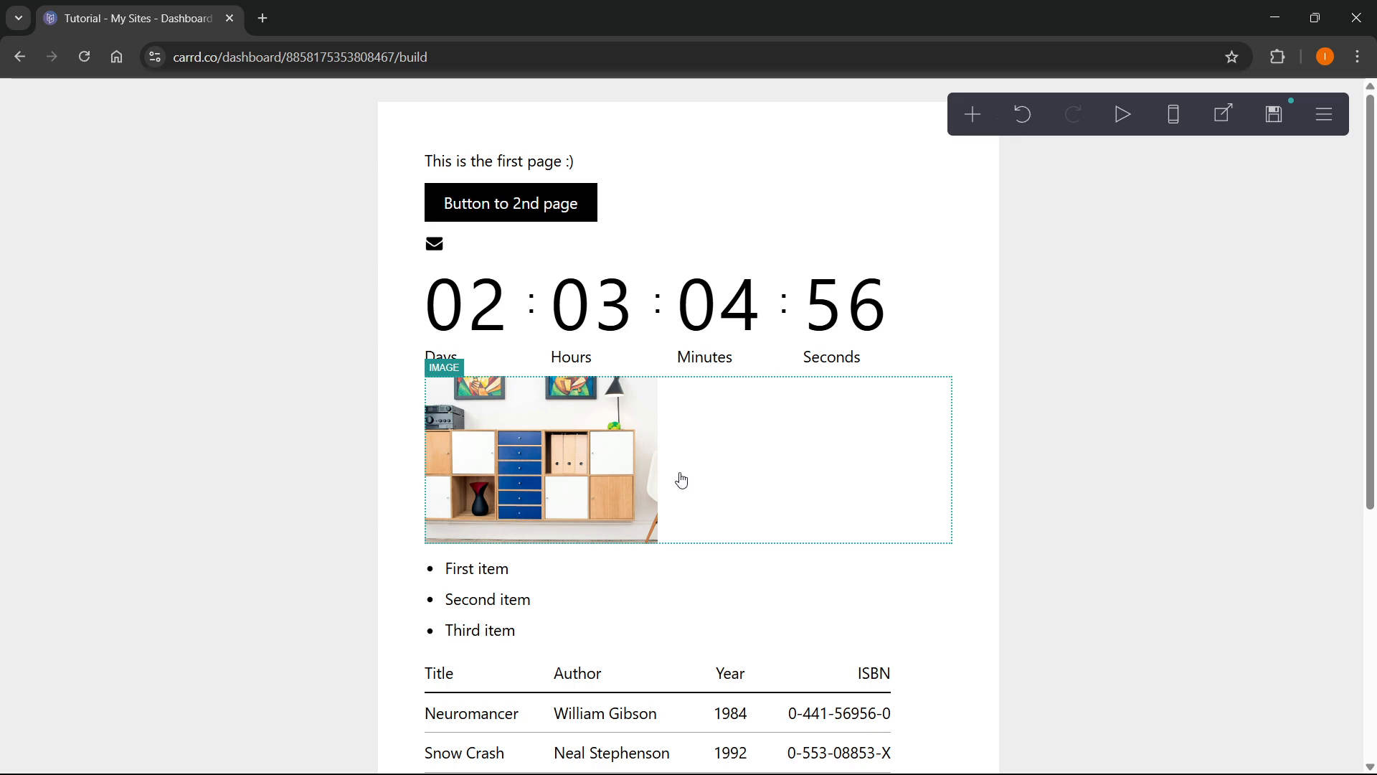
Step: Add a Control element to the page and set its type to Section Break
click(1134, 375)
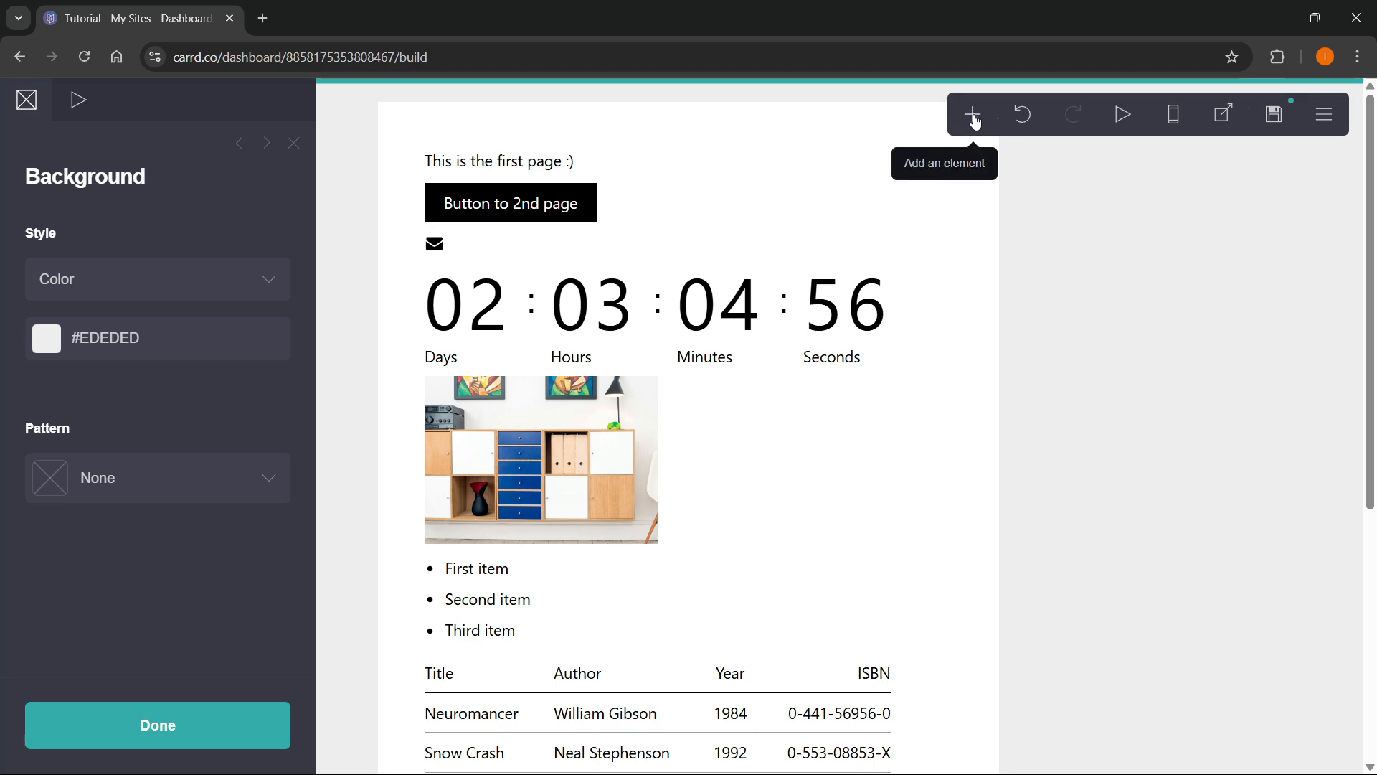
click(977, 115)
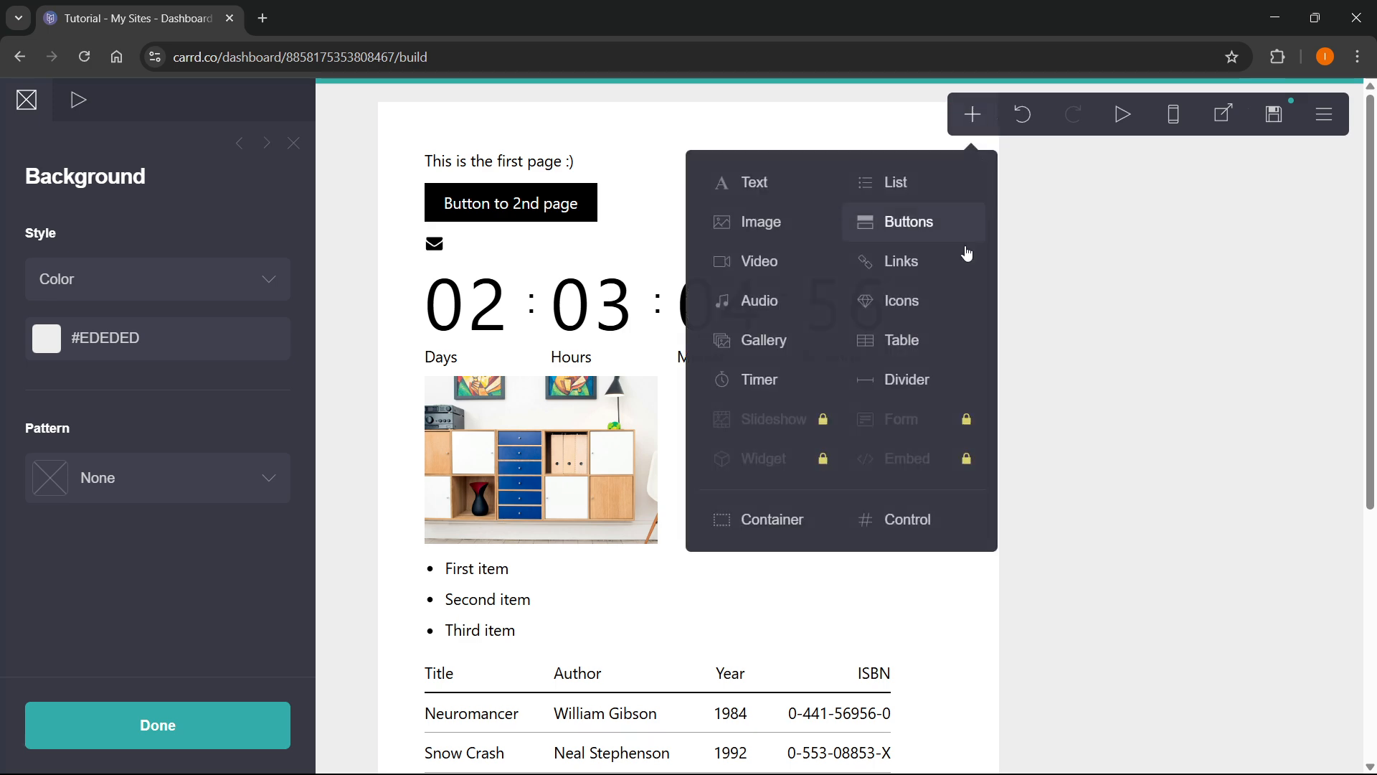
click(916, 524)
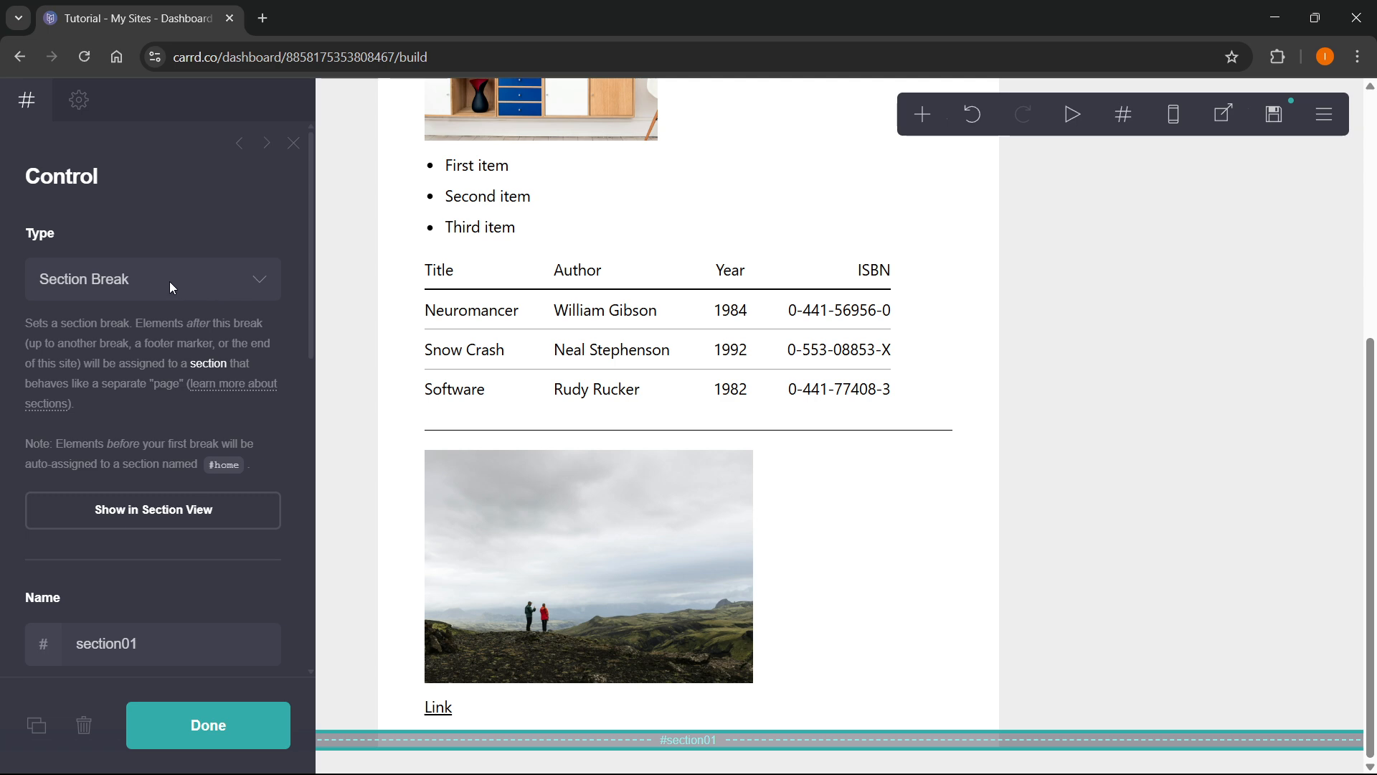
click(170, 281)
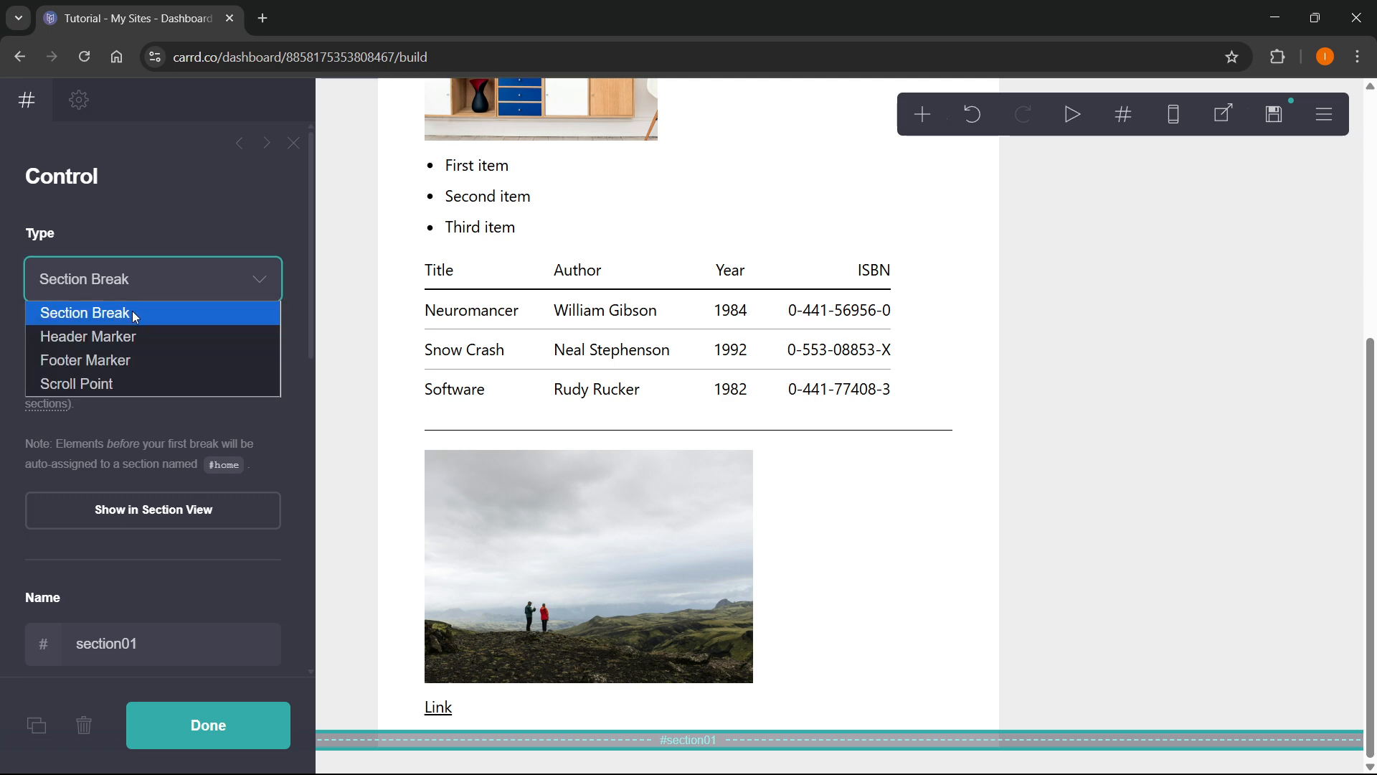
click(132, 311)
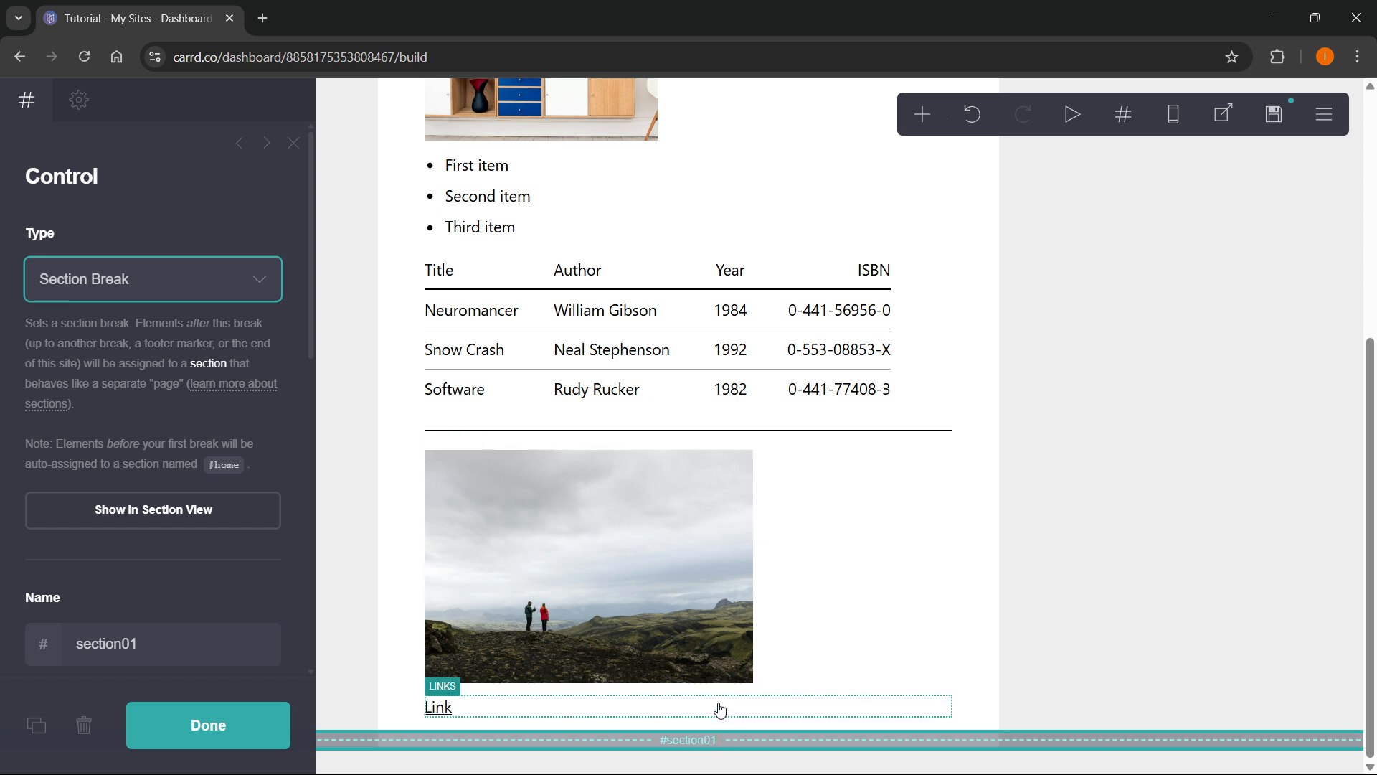
Step: Move the section break up so it sits between the shelf image and the bulleted list
scroll(716, 688, up, 4)
scroll(716, 671, up, 2)
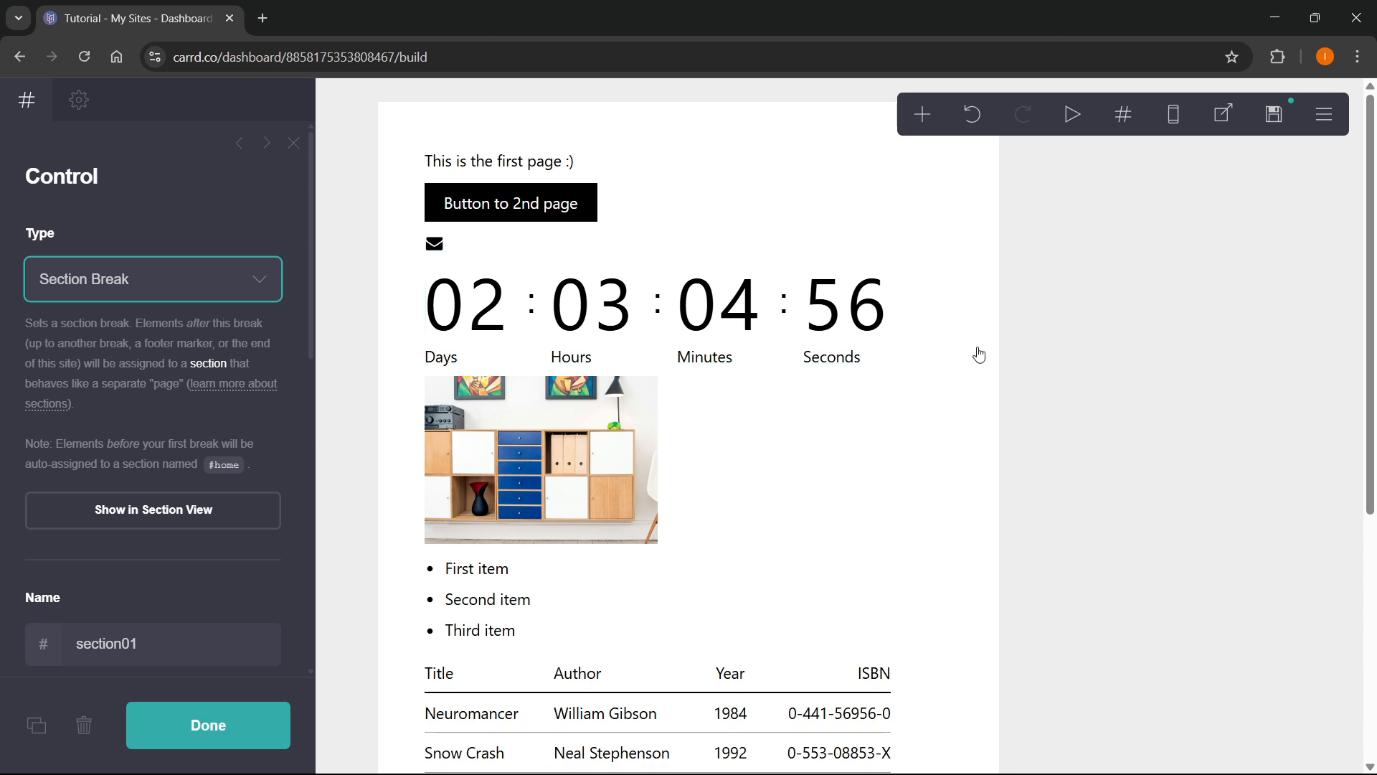
scroll(768, 347, down, 3)
scroll(763, 343, down, 4)
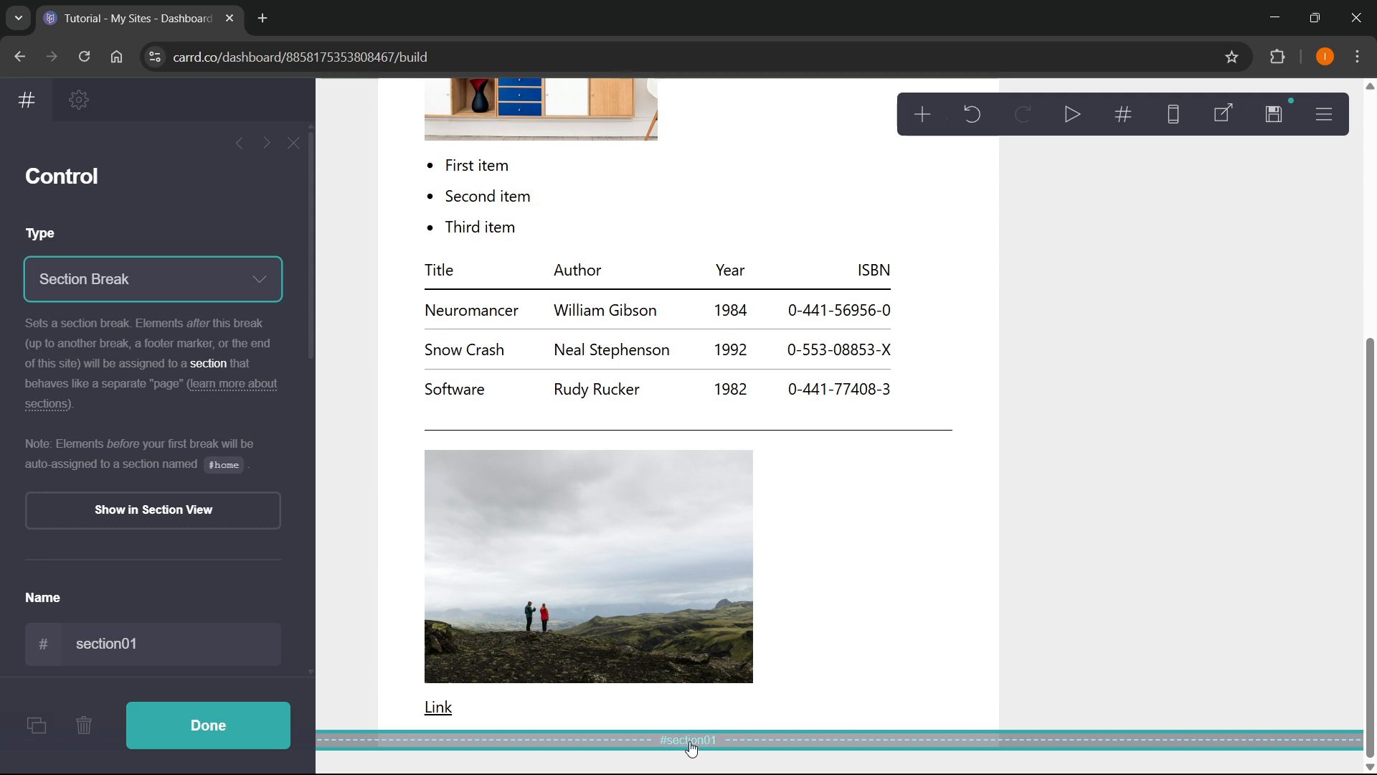
mouse_move(690, 748)
mouse_down()
mouse_move(744, 436)
mouse_move(727, 123)
mouse_move(713, 470)
mouse_up()
click(731, 160)
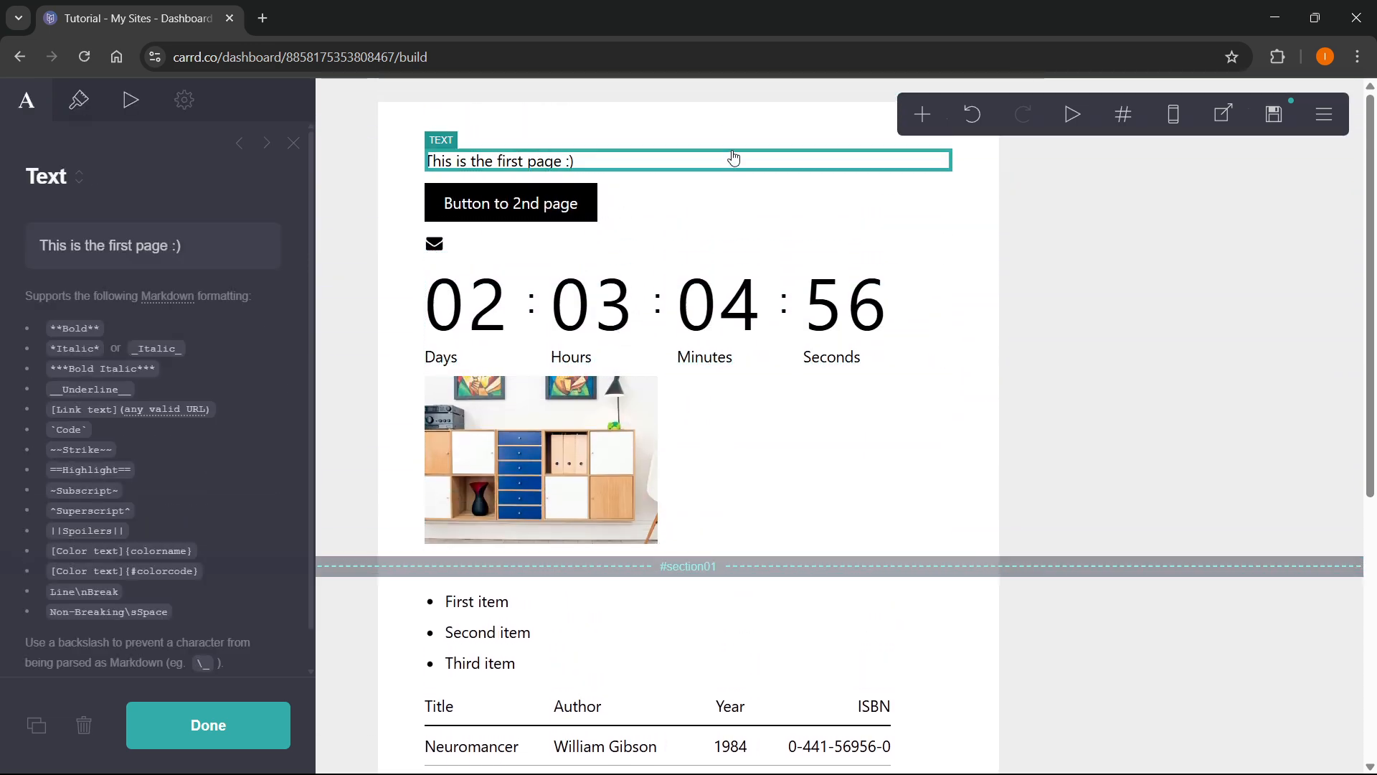
click(996, 430)
scroll(700, 506, down, 1)
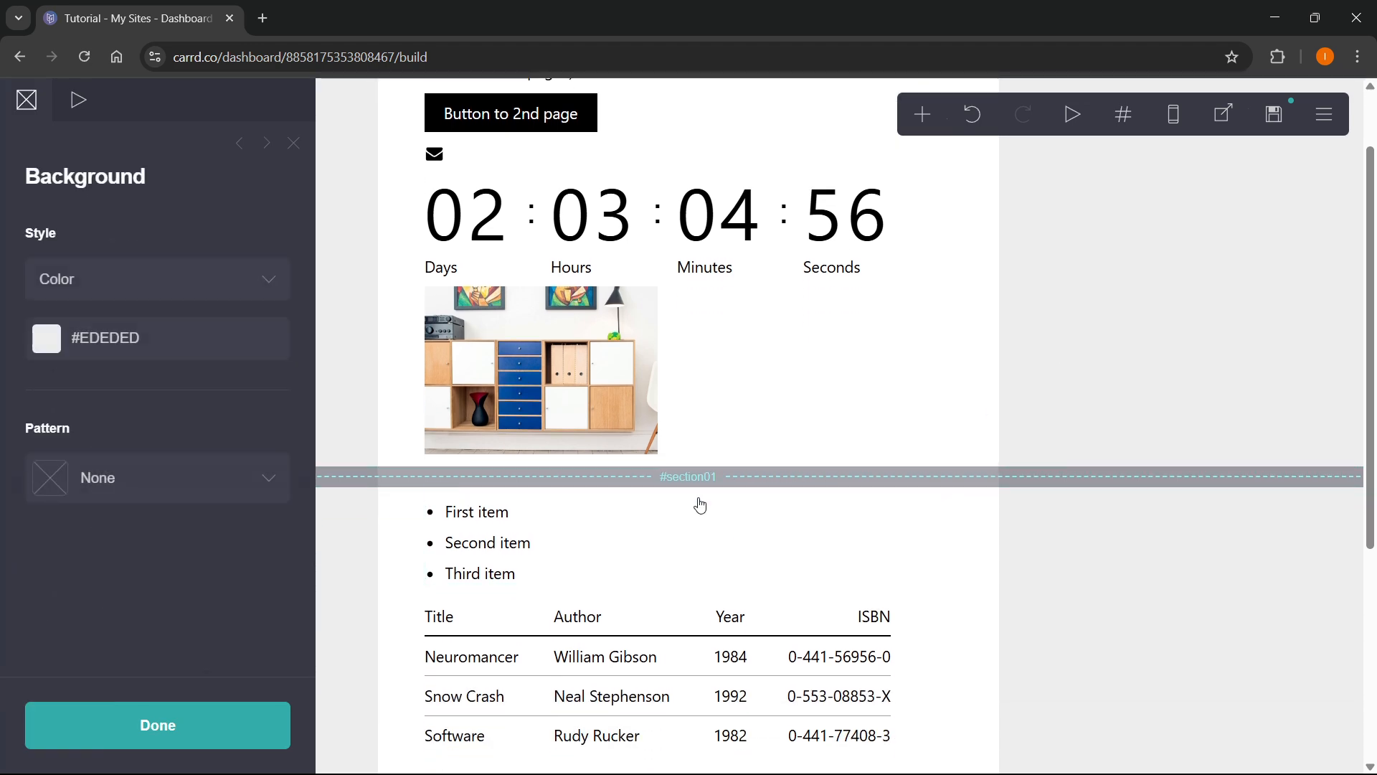
scroll(667, 484, down, 4)
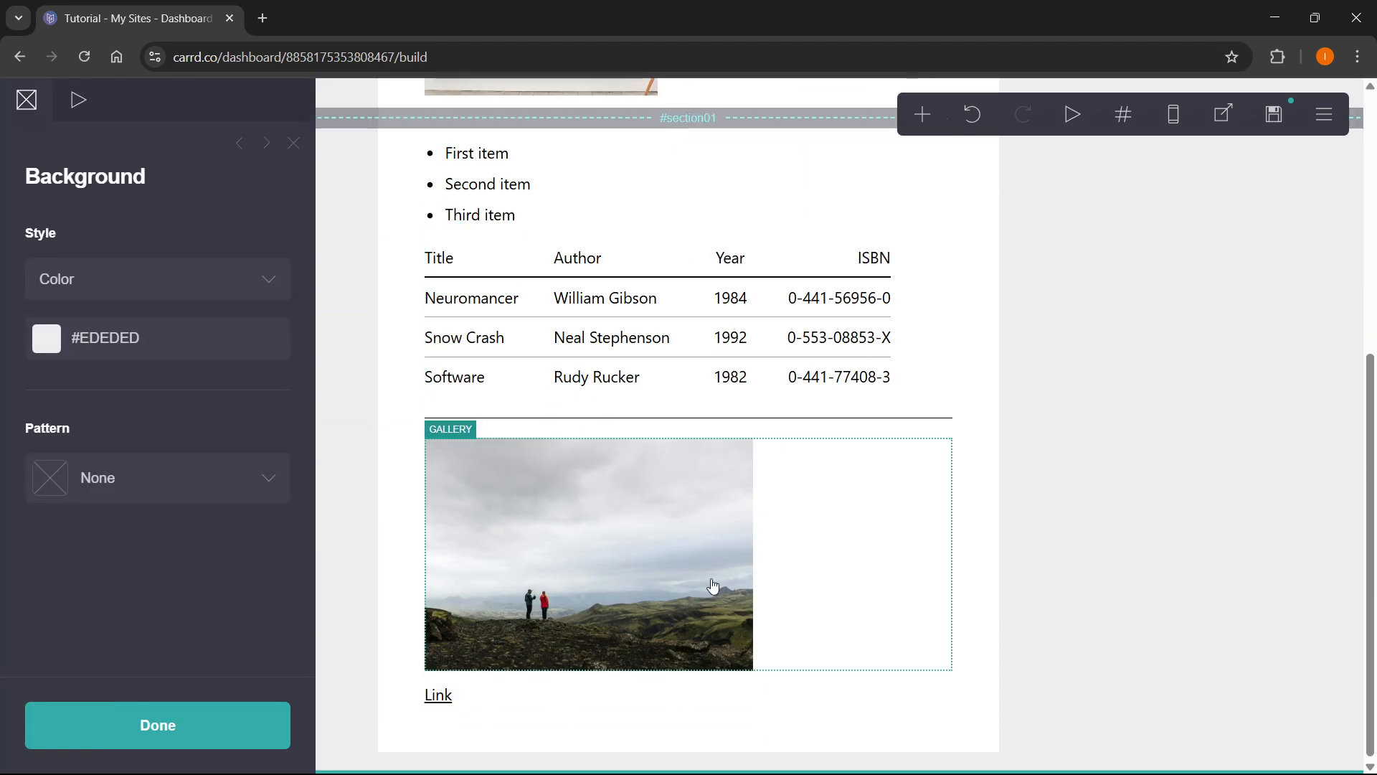
scroll(705, 504, up, 5)
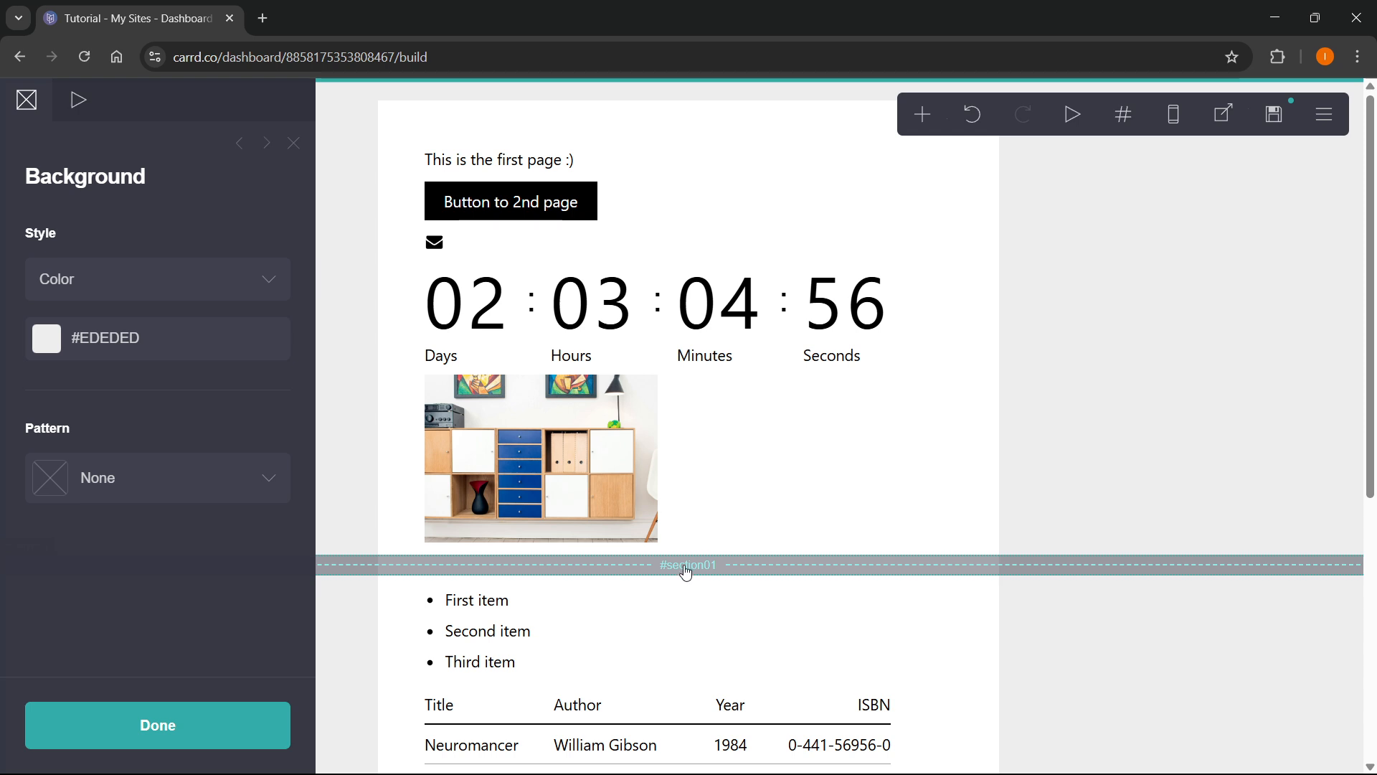
Step: Rename the section break to page1 and finish editing it
click(710, 570)
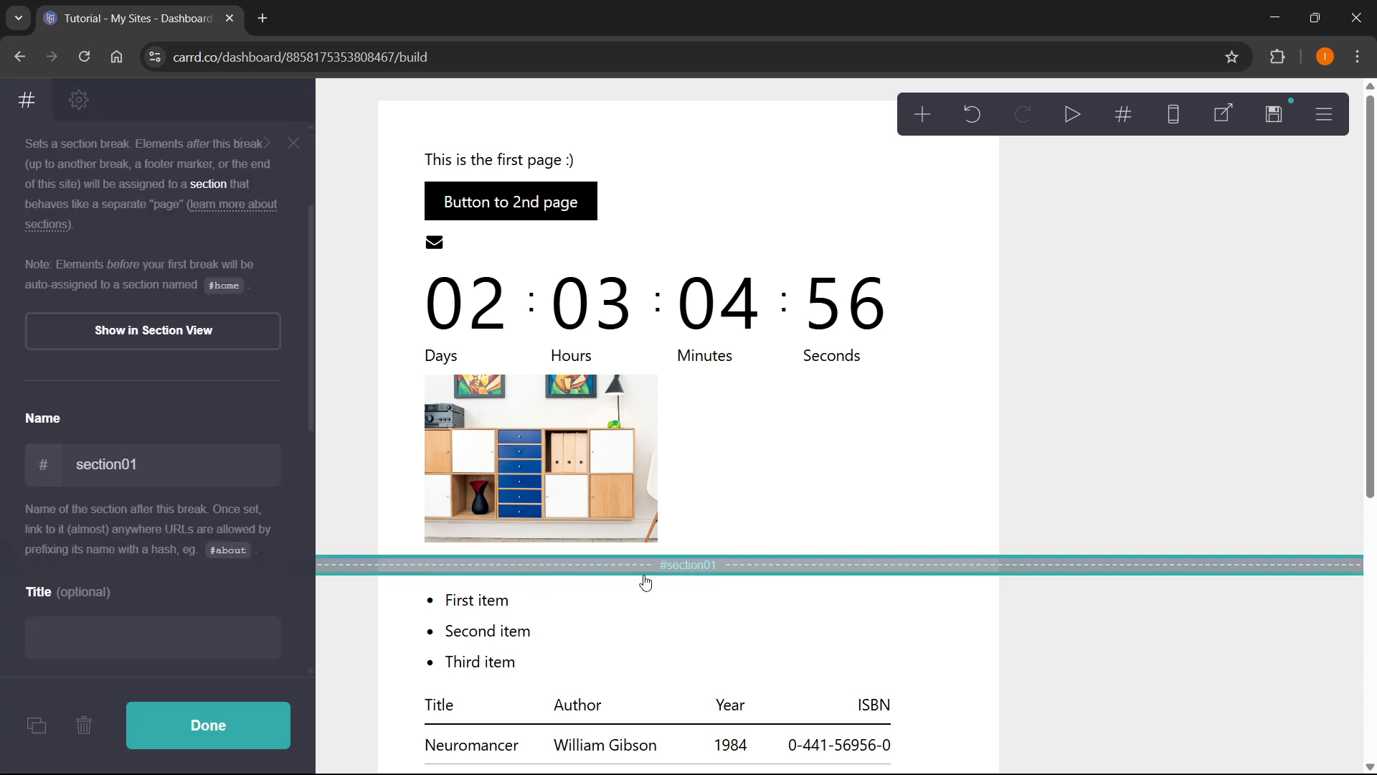
double_click(190, 473)
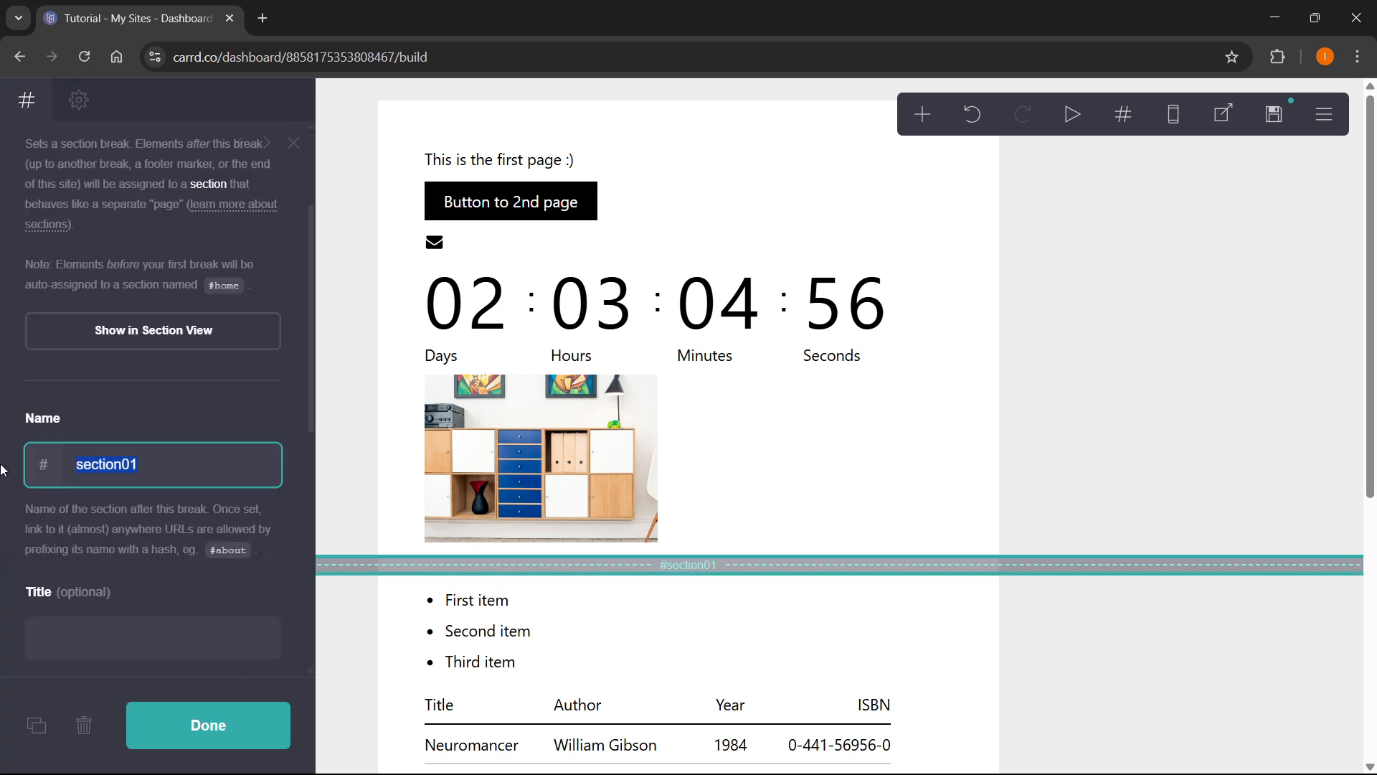
text(page1)
click(247, 725)
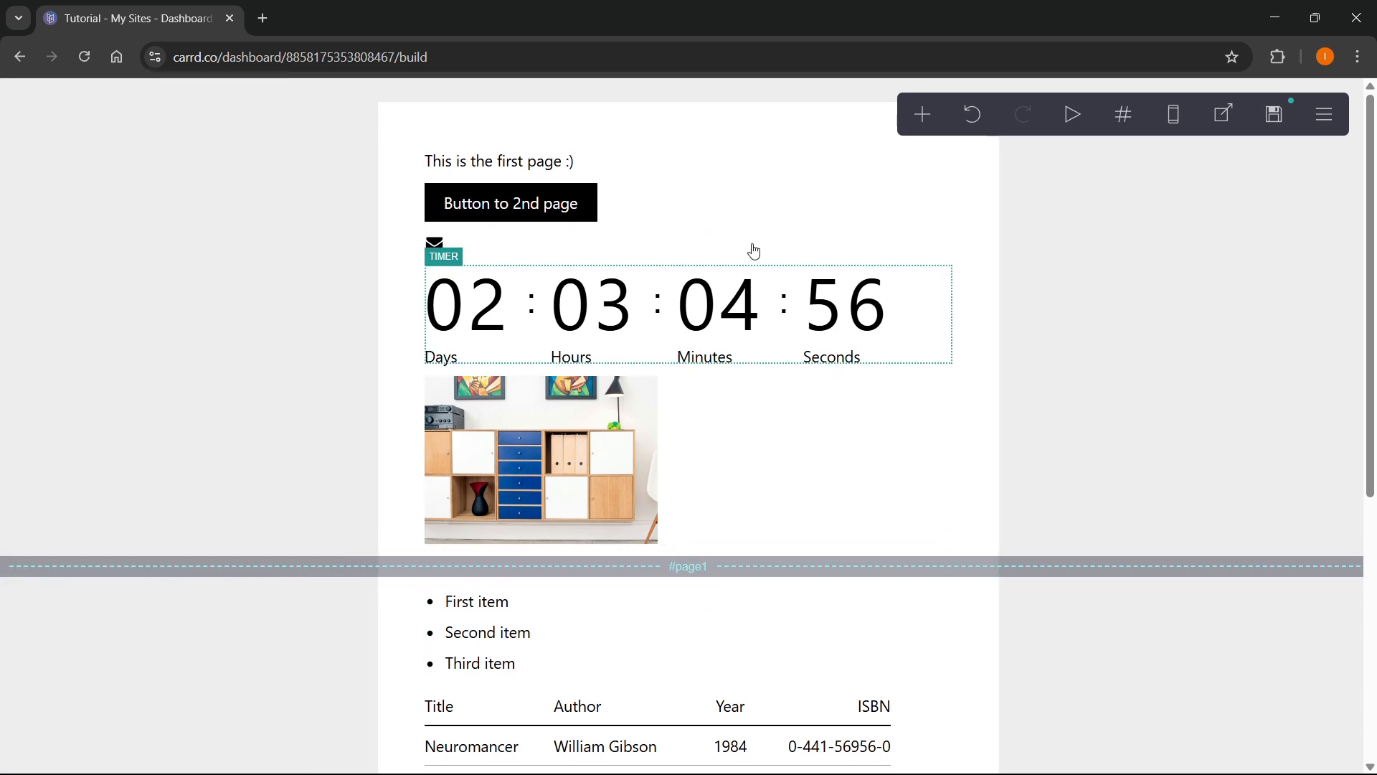
scroll(703, 538, down, 5)
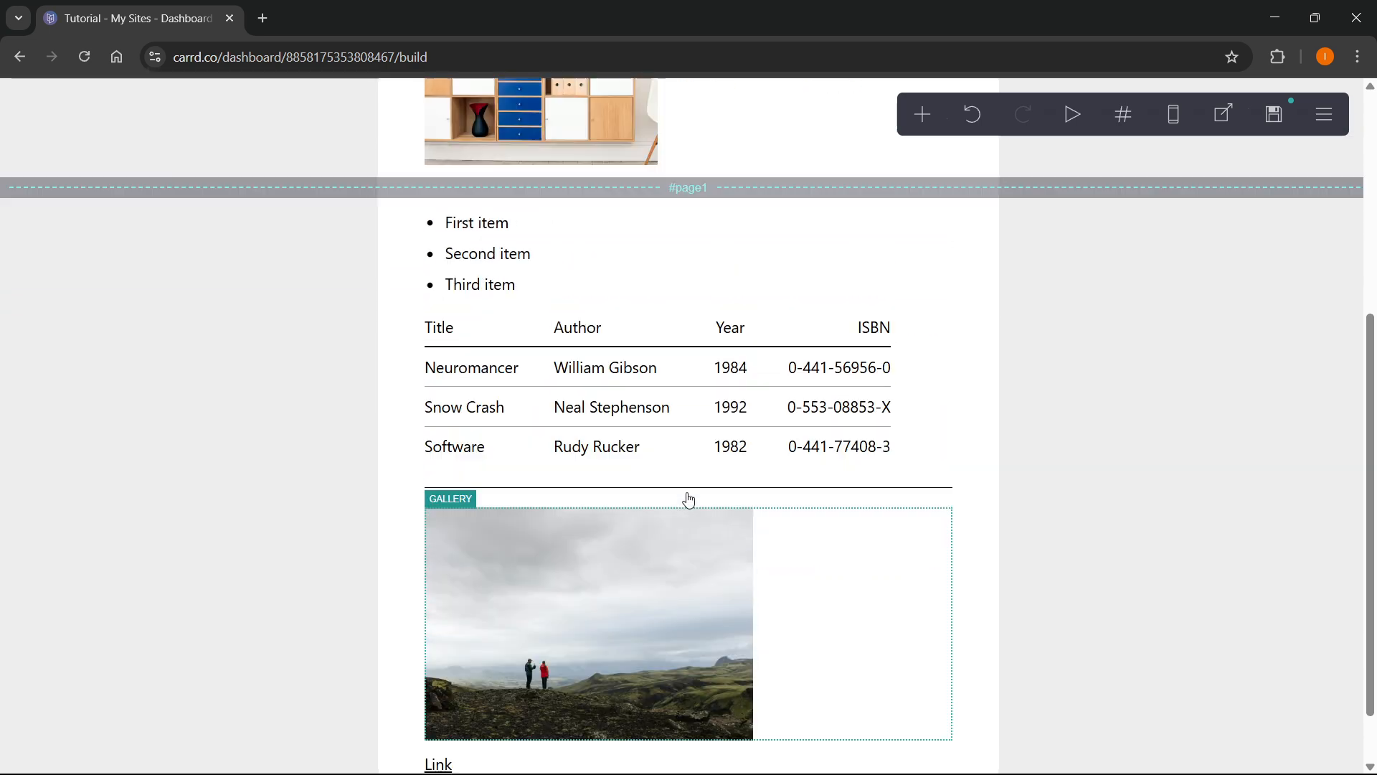
scroll(729, 572, up, 5)
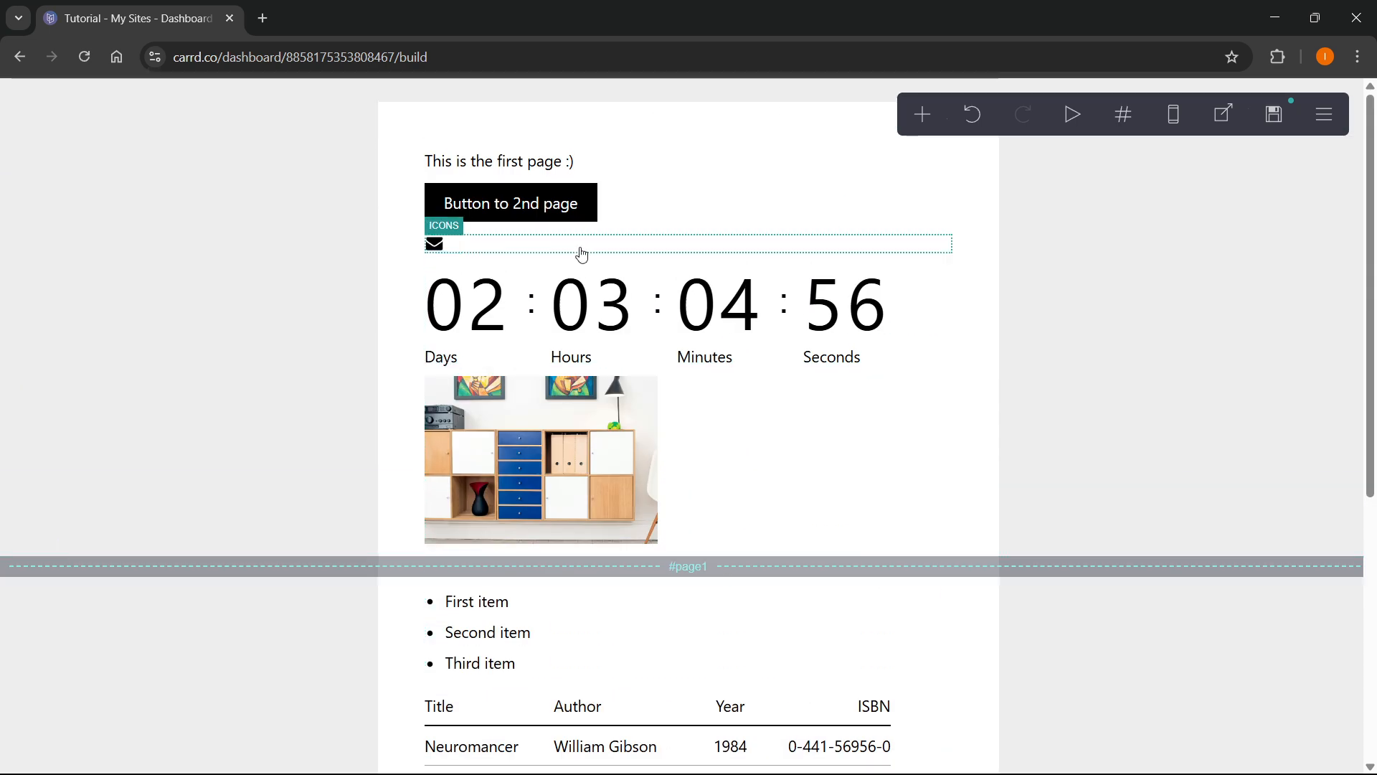
click(541, 206)
click(921, 114)
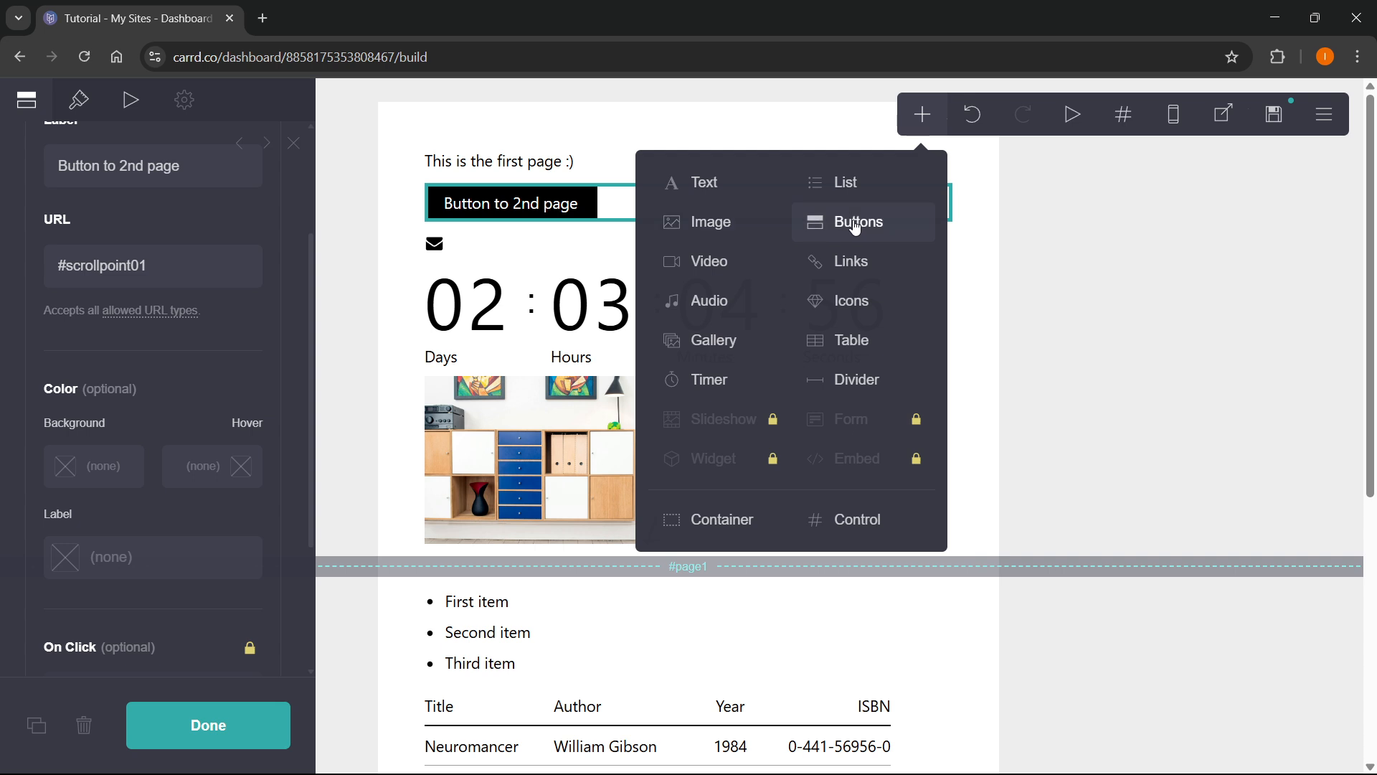
click(1082, 240)
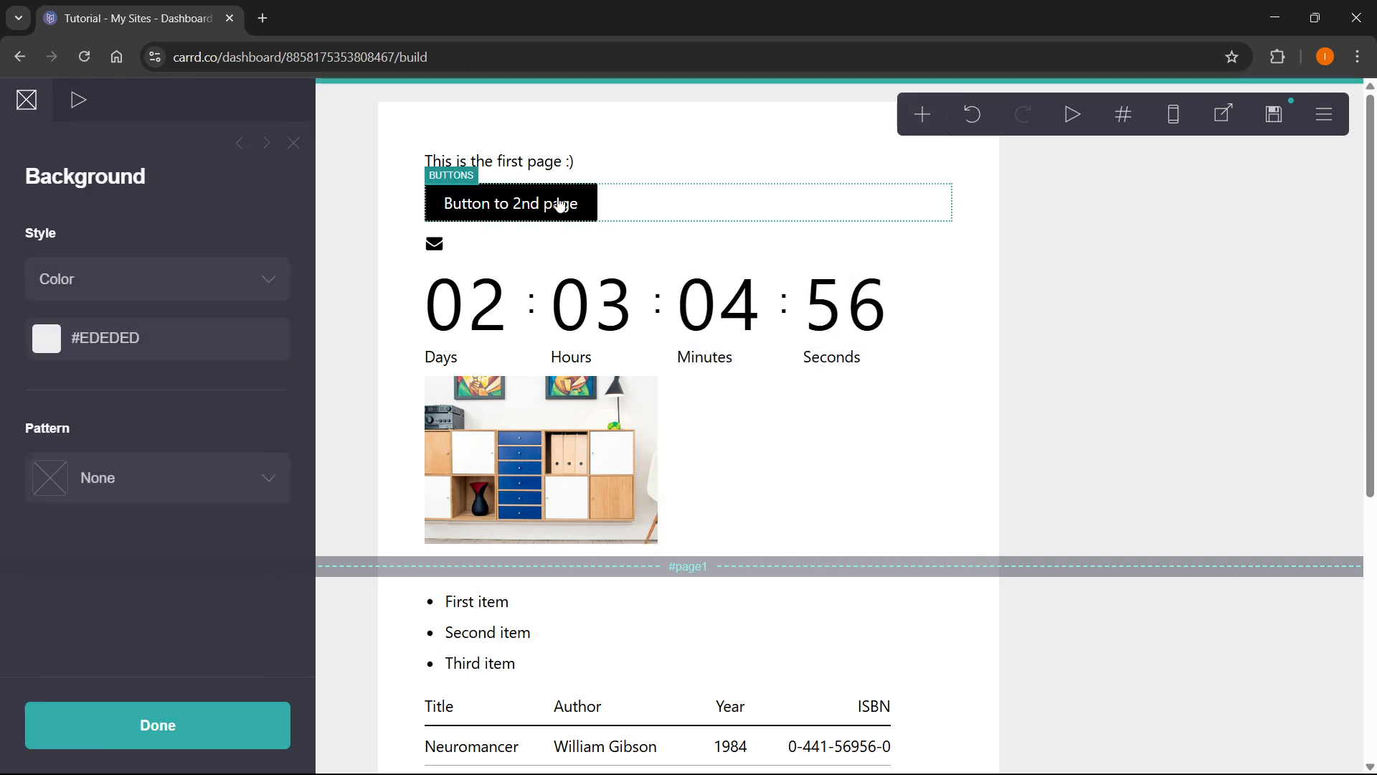
Step: Set the URL of the "Button to 2nd page" button to #page1 and finish editing it
click(561, 205)
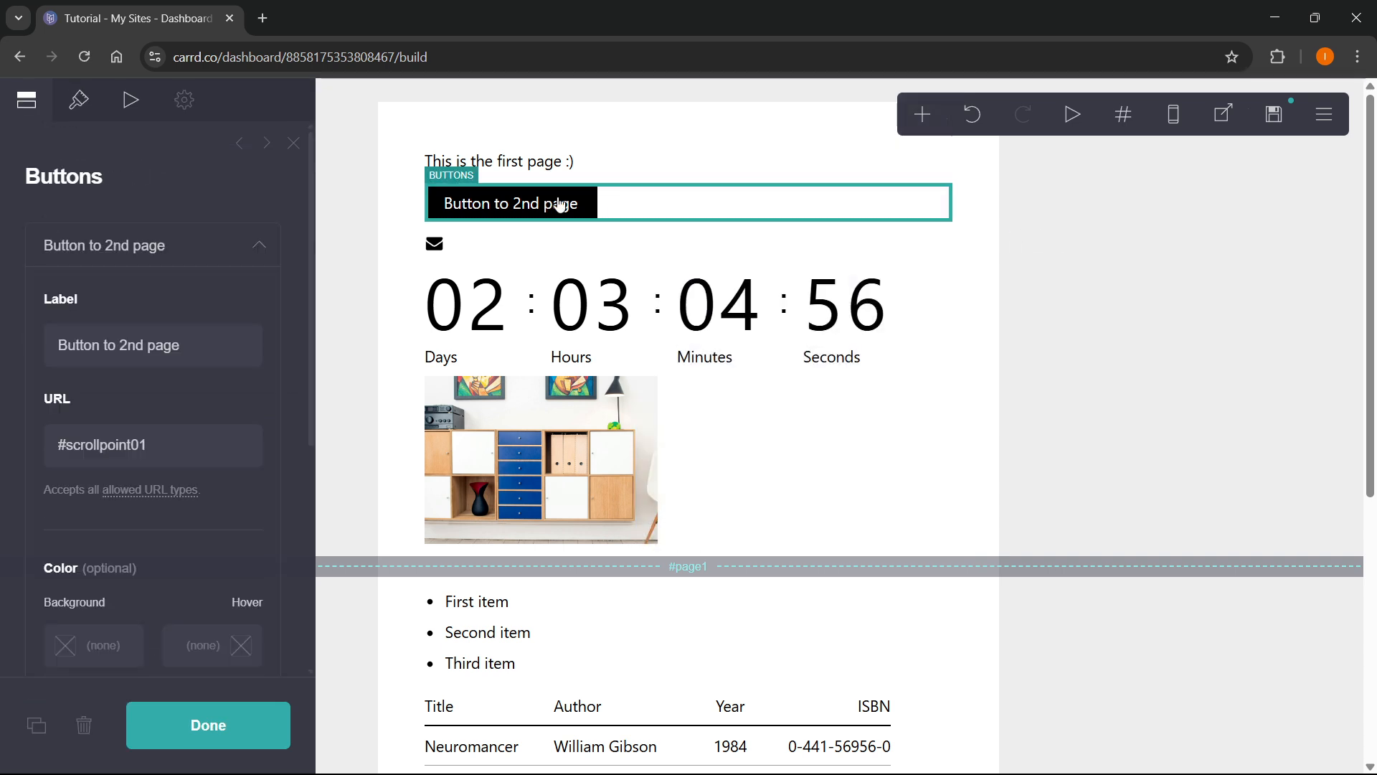
click(144, 256)
click(187, 260)
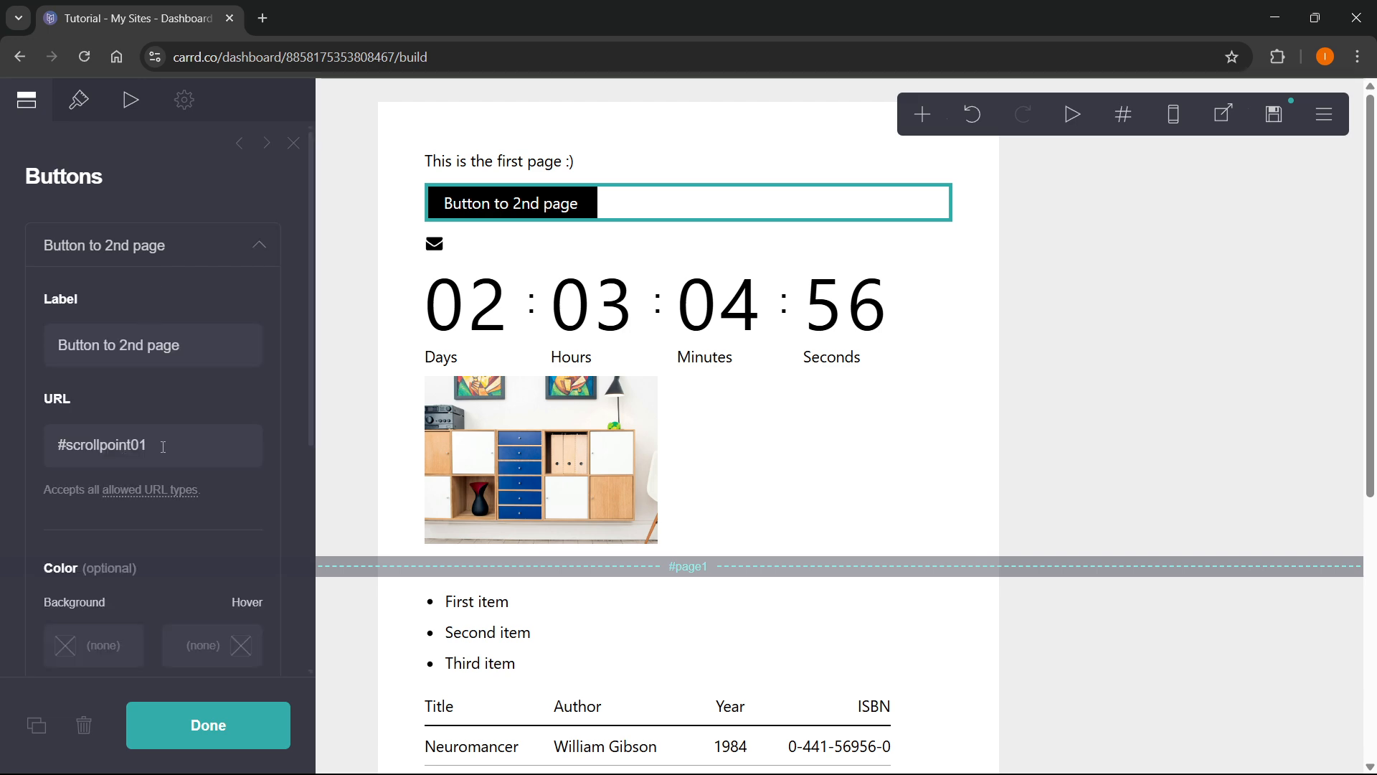
drag(150, 446, 9, 452)
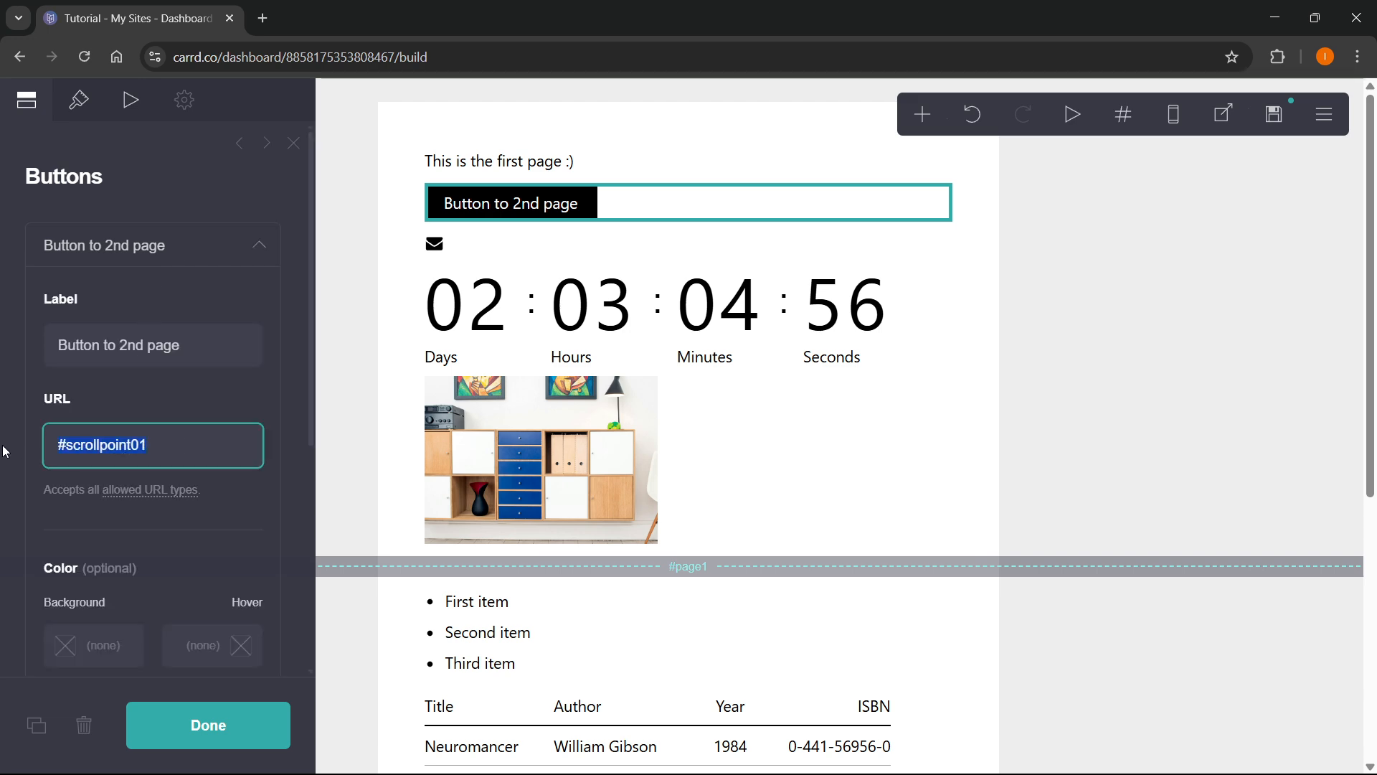
text(#)
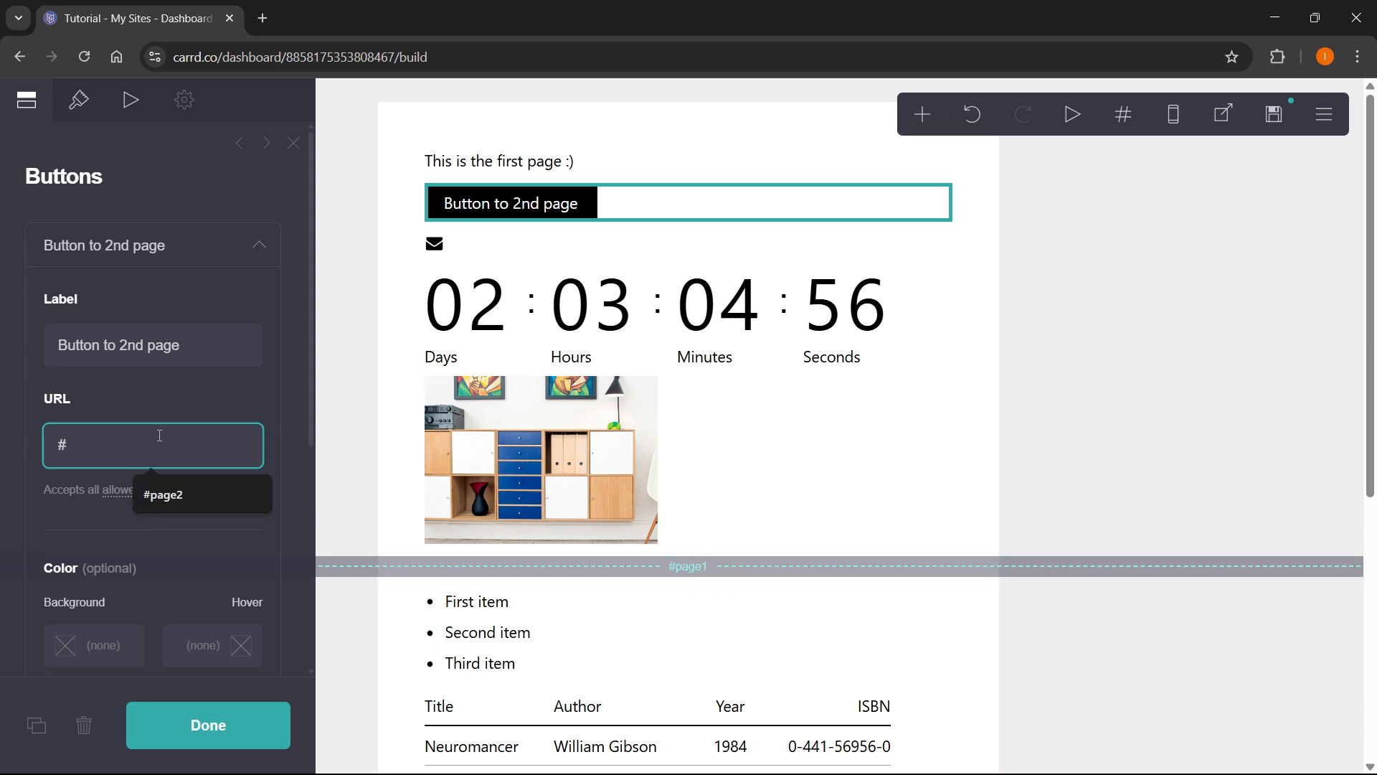
text(page1)
click(261, 727)
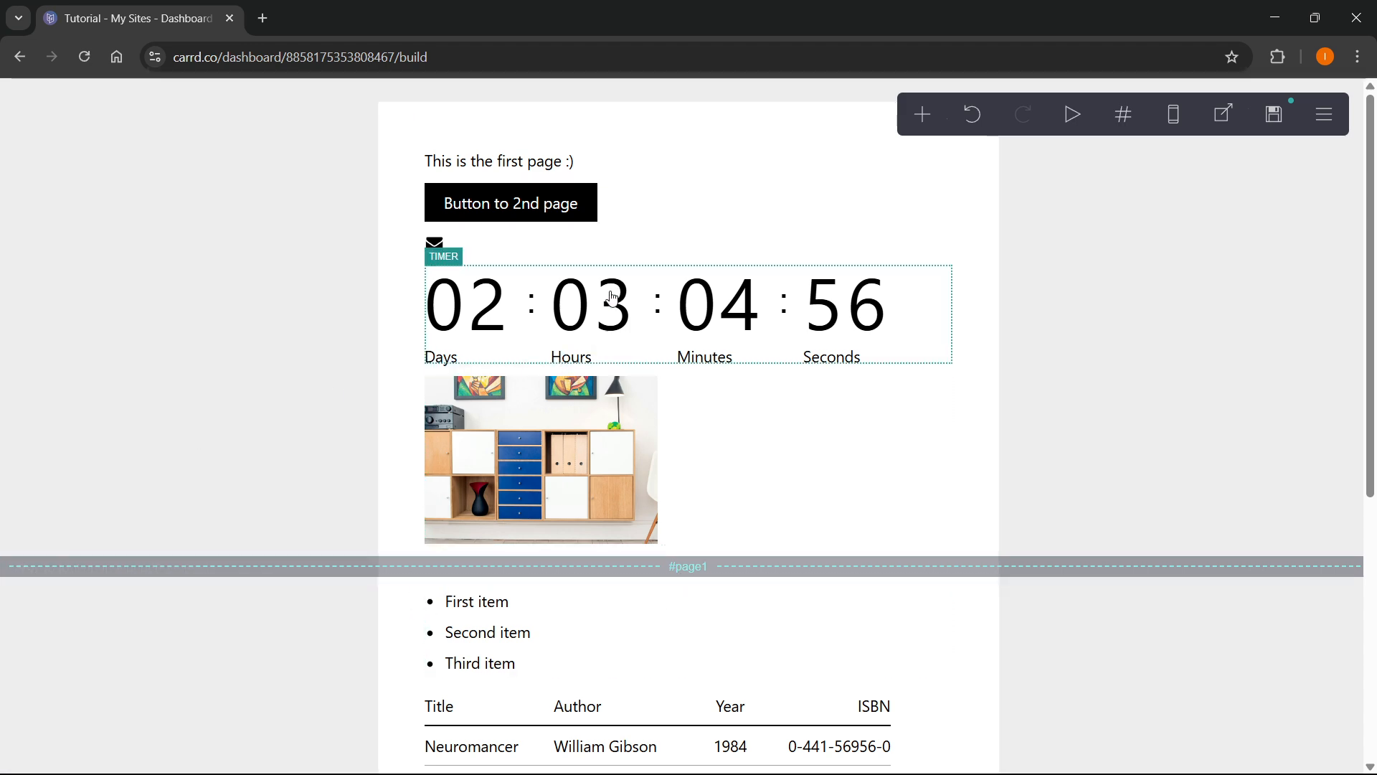
Step: Publish the changes to the site's .carrd.co URL and view the published site
click(1274, 114)
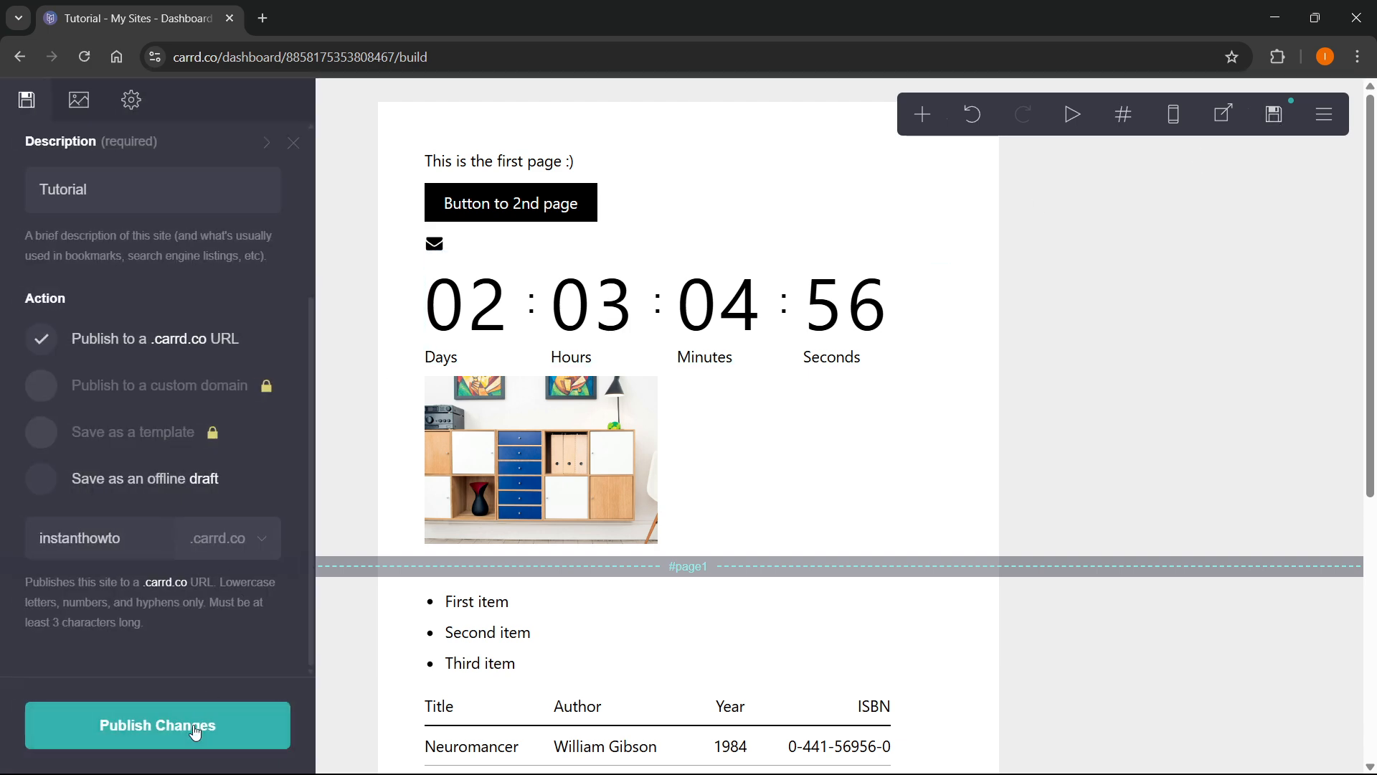
click(170, 746)
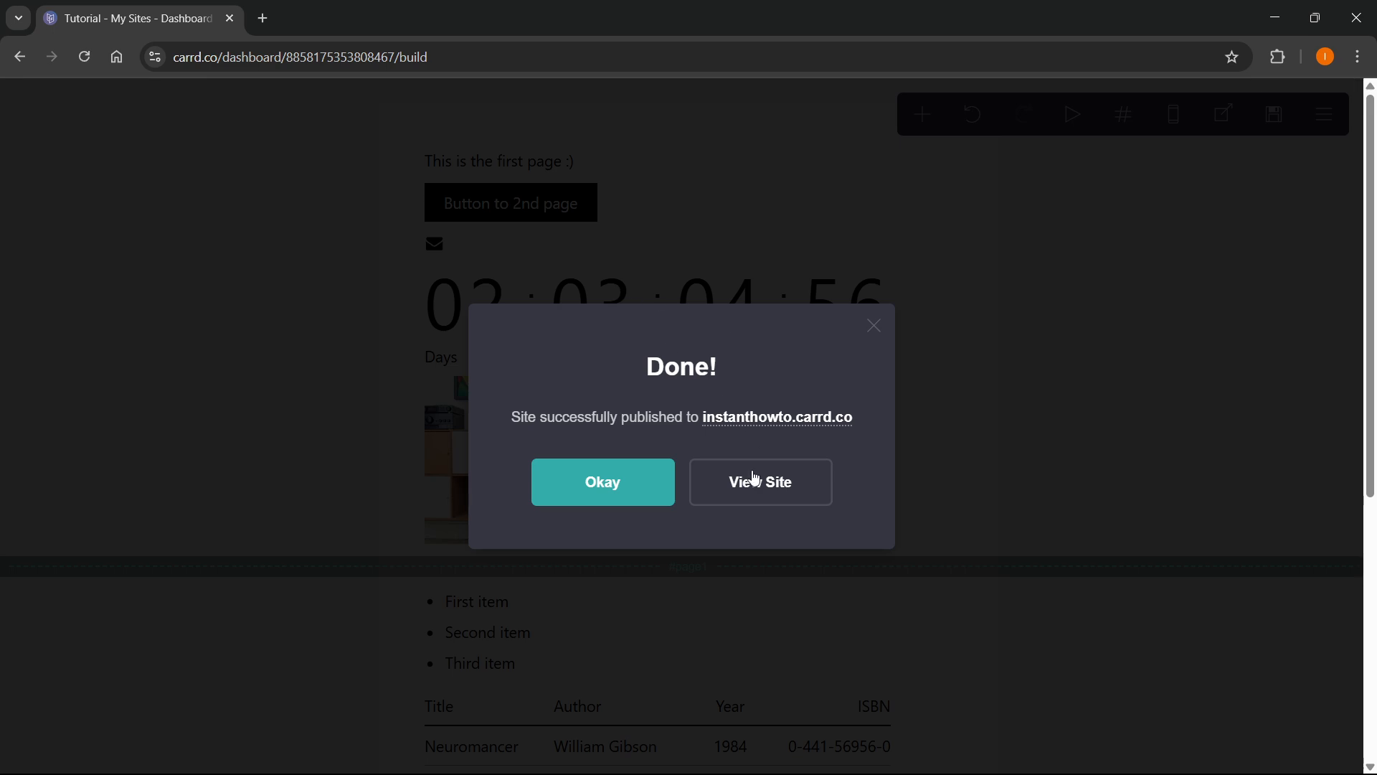
click(756, 479)
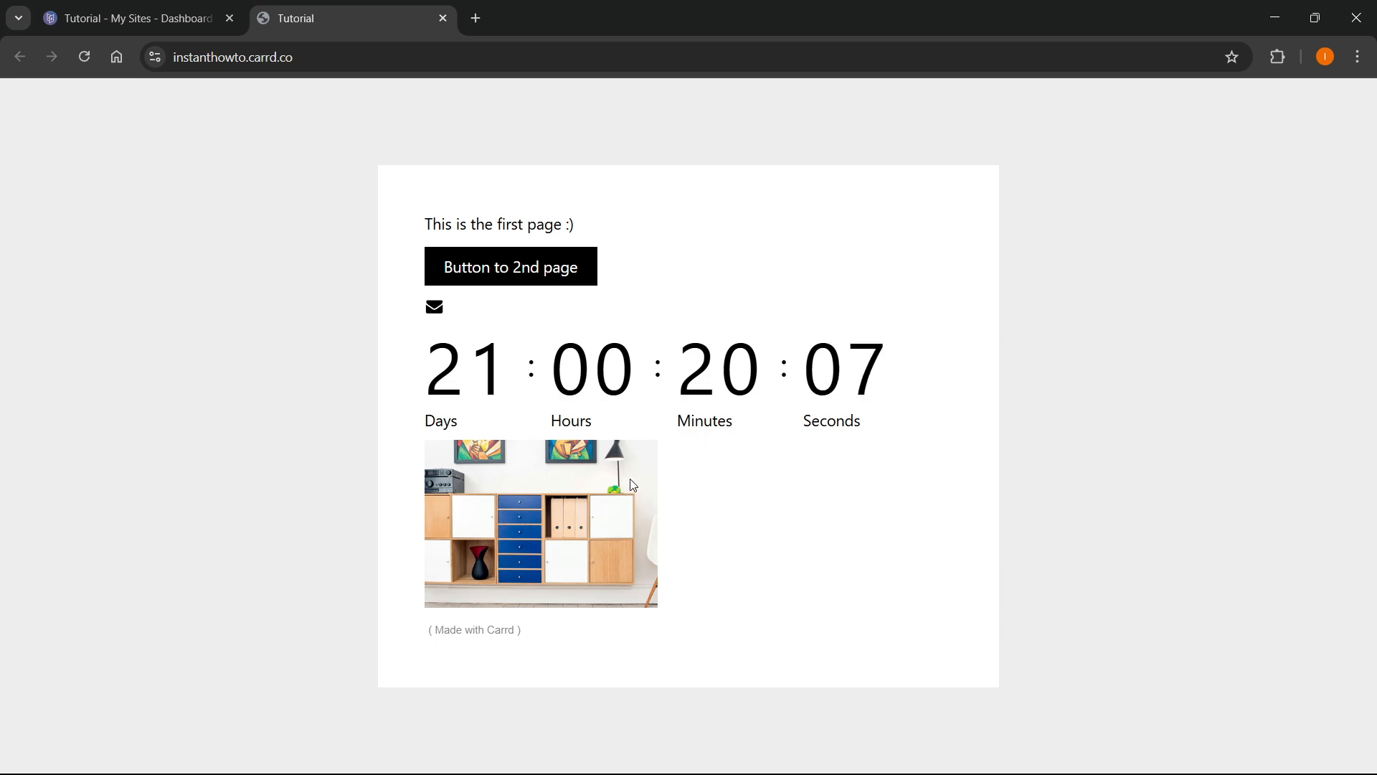
Step: Test the "Button to 2nd page" button on the published site, look over the linked section, and return to the editor
click(545, 269)
scroll(573, 300, down, 1)
scroll(574, 299, up, 1)
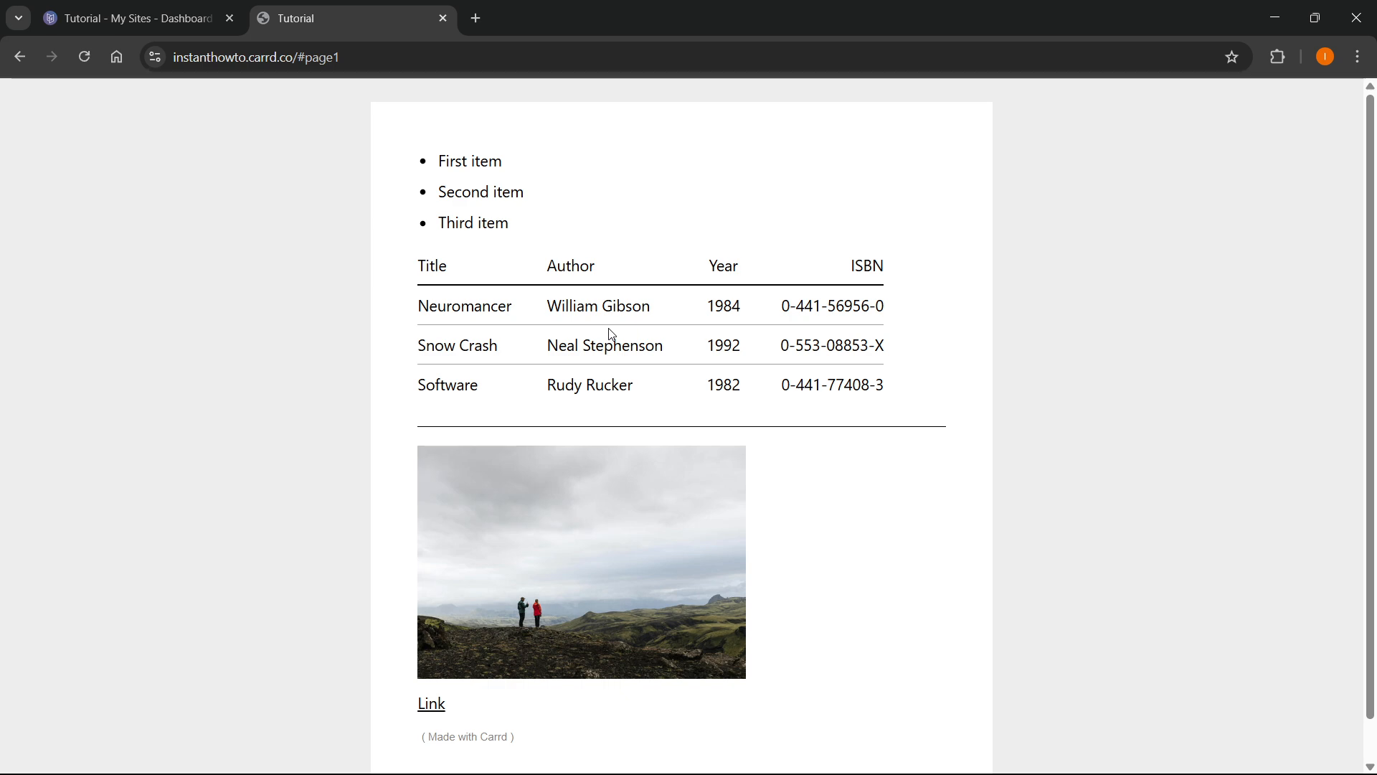
middle_click(387, 7)
click(870, 326)
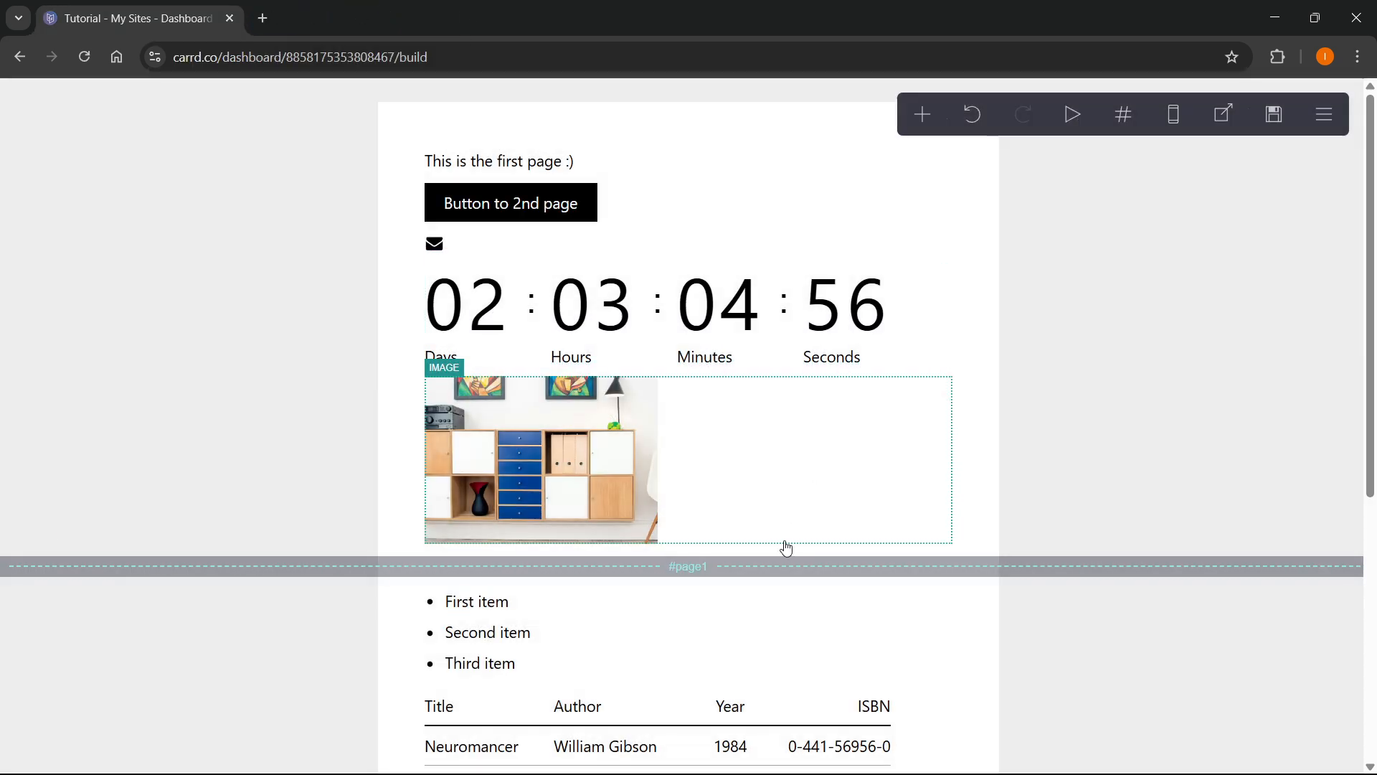
Step: Delete the #page1 section break between the shelf image and the bulleted list
click(769, 571)
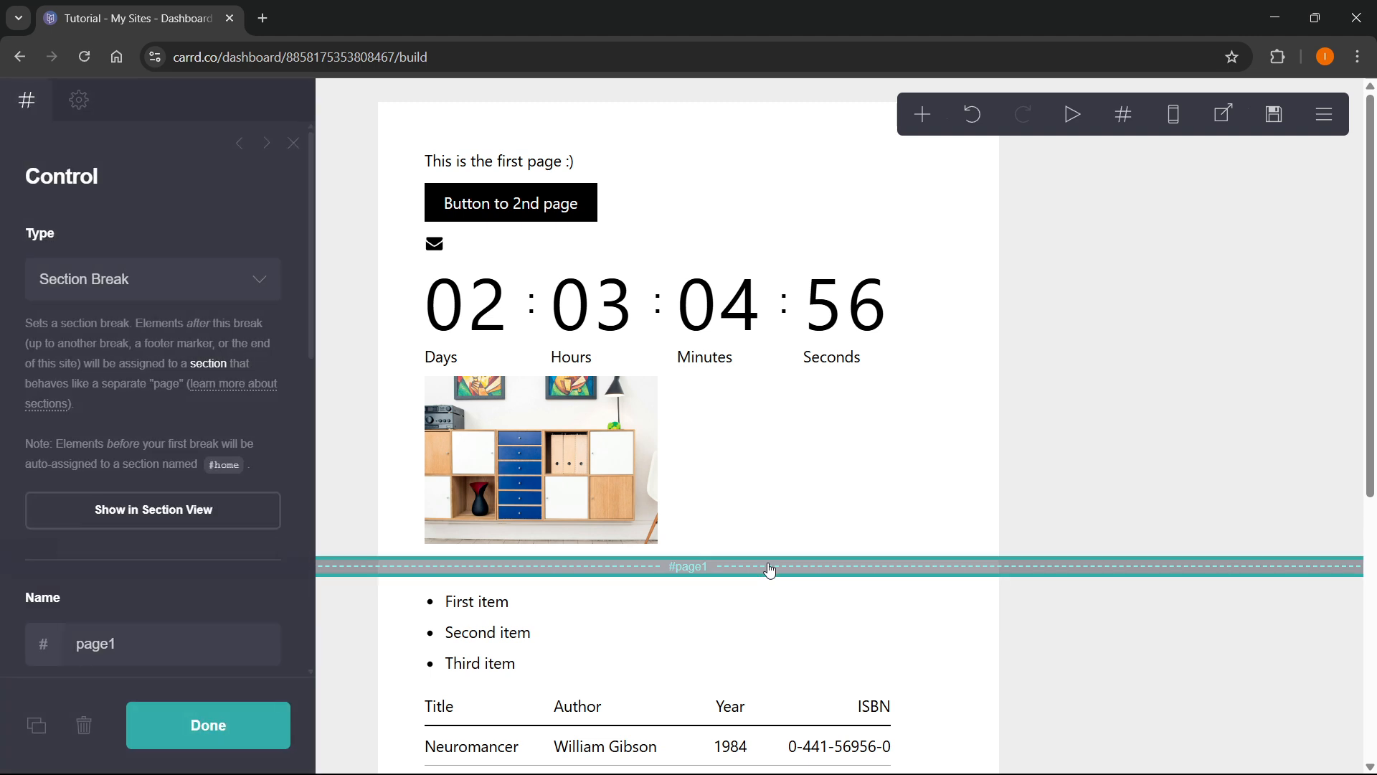
key(Delete)
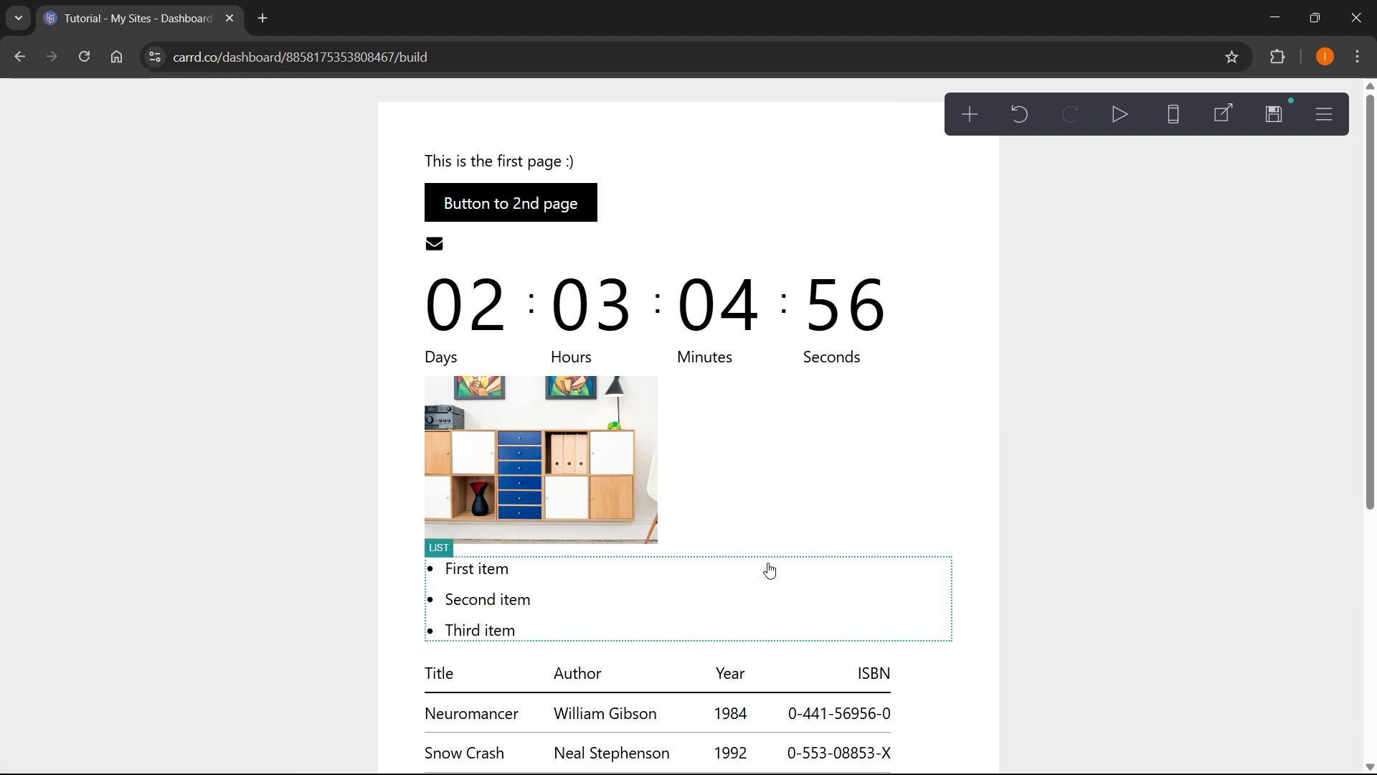
click(948, 448)
click(1035, 443)
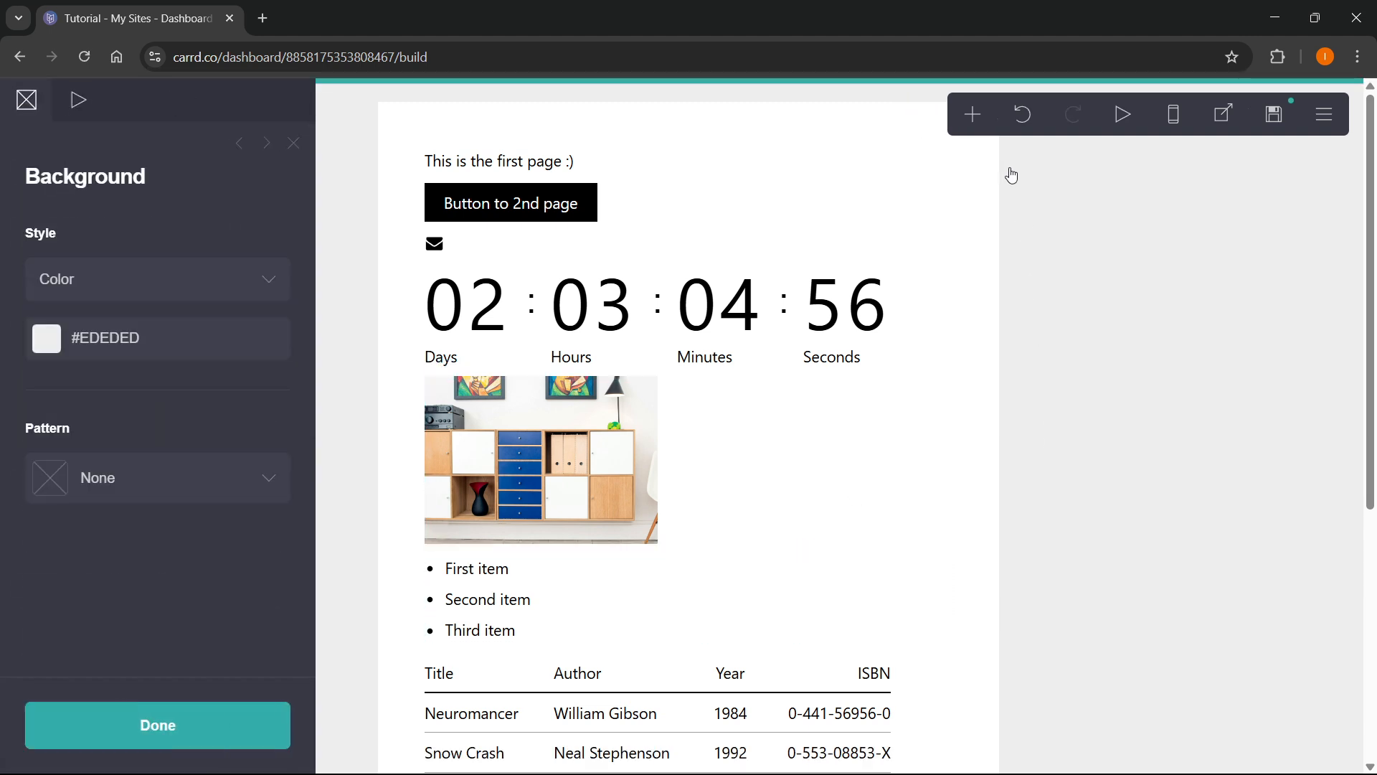
Step: Add another Control element to the page and set its type to Scroll Point
click(972, 115)
click(910, 518)
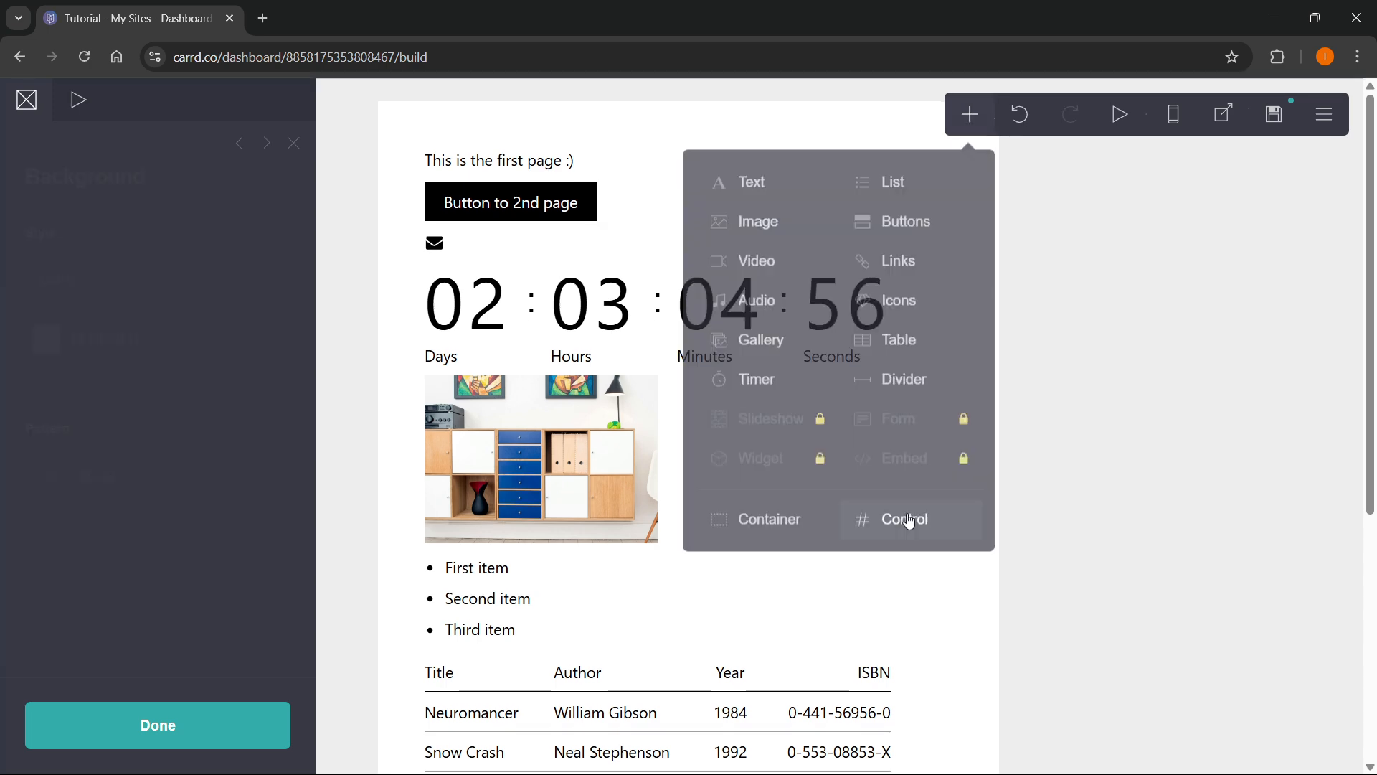
click(125, 282)
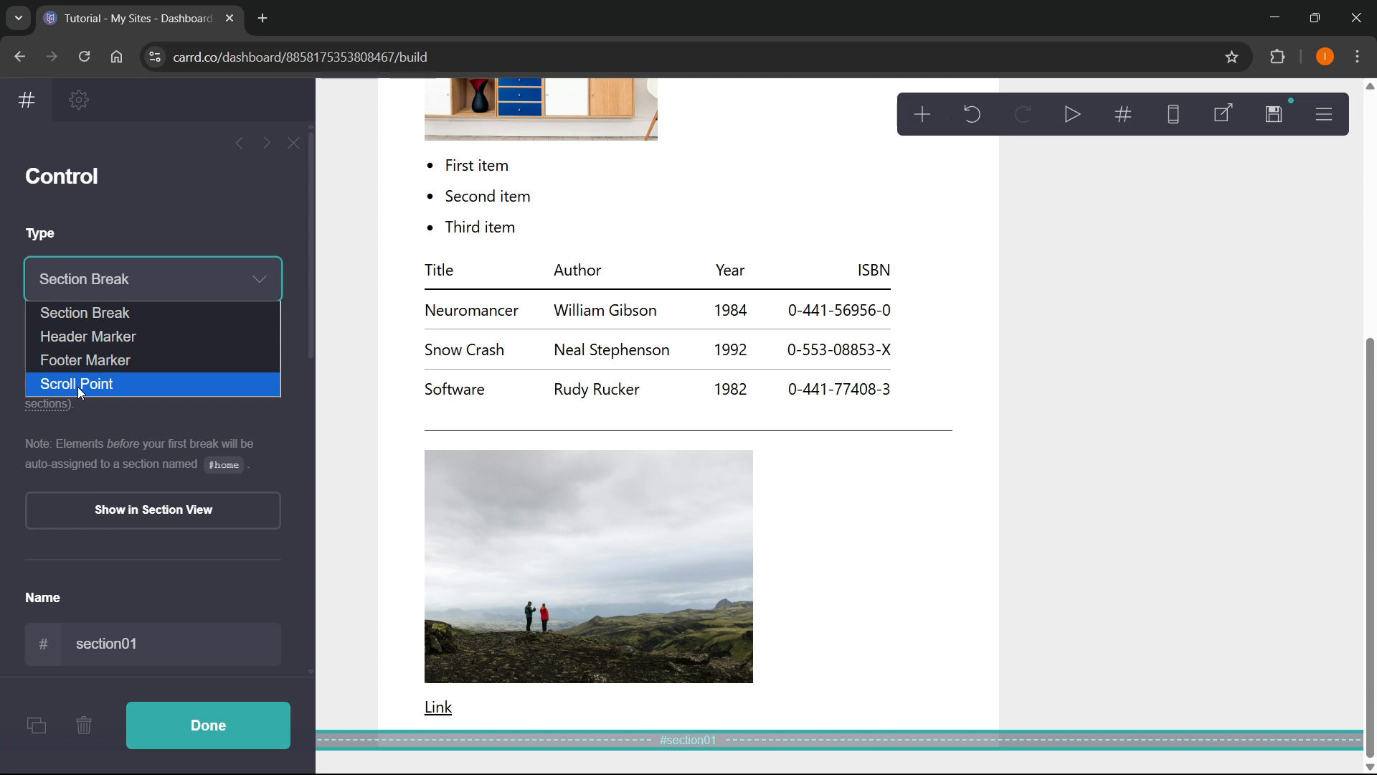
click(91, 384)
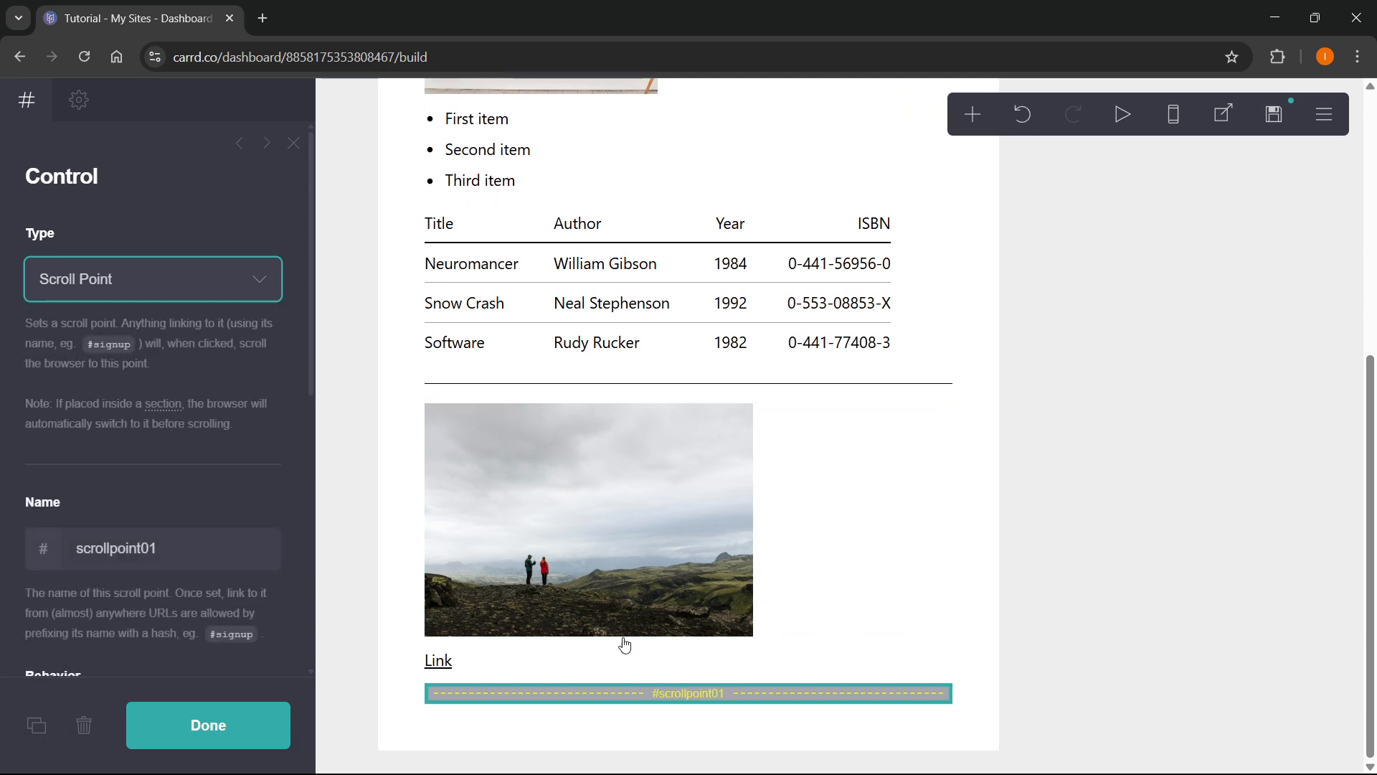
scroll(725, 676, up, 1)
scroll(726, 674, up, 4)
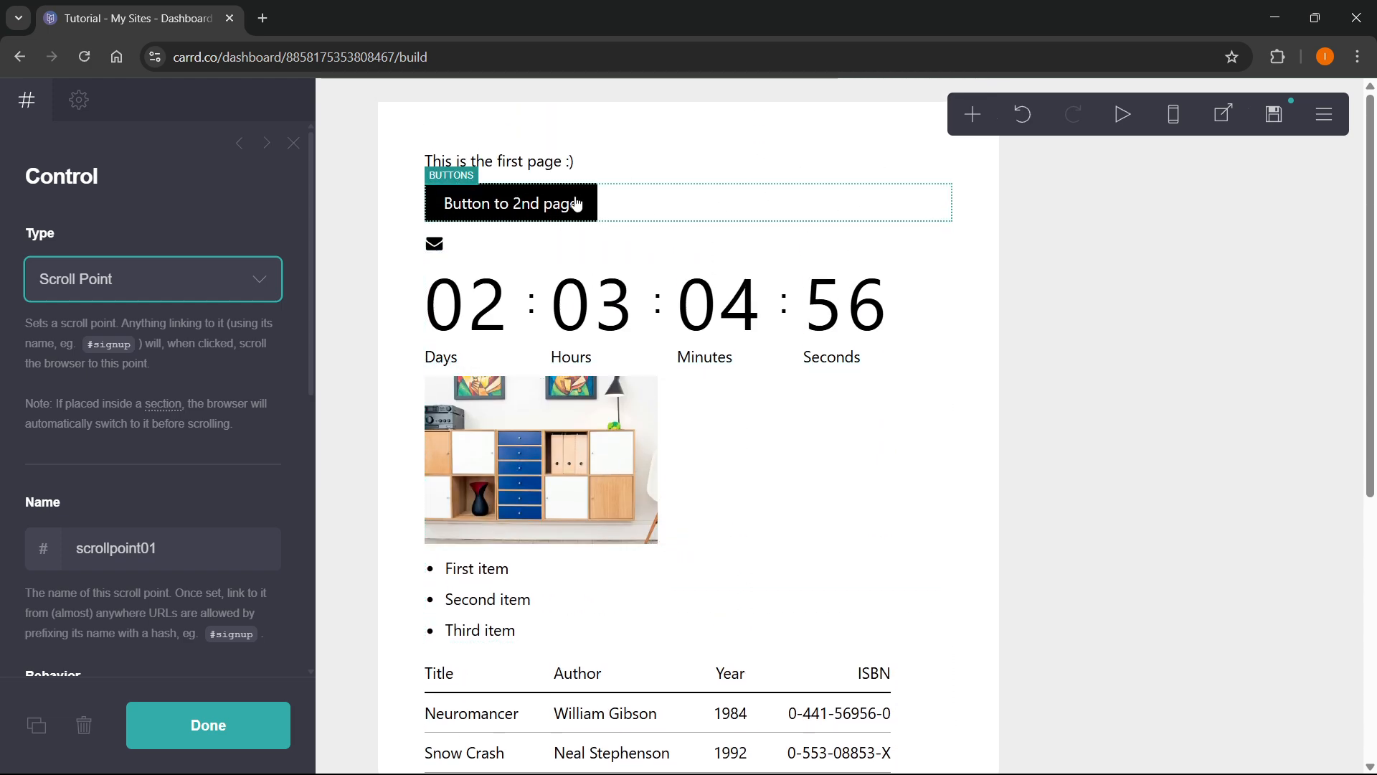
Step: Move the scroll point from below the Link text to between the divider line and the landscape image
scroll(577, 204, down, 5)
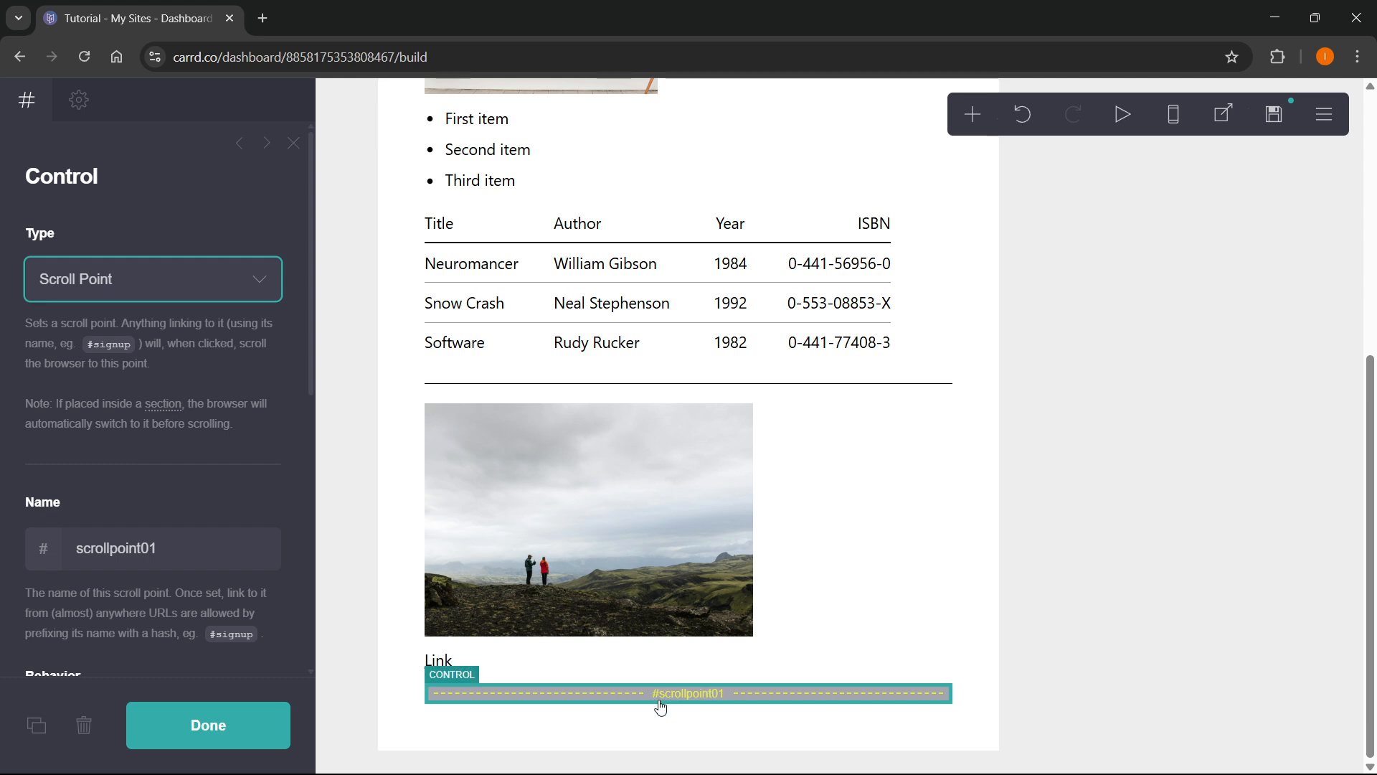
drag(658, 699, 759, 430)
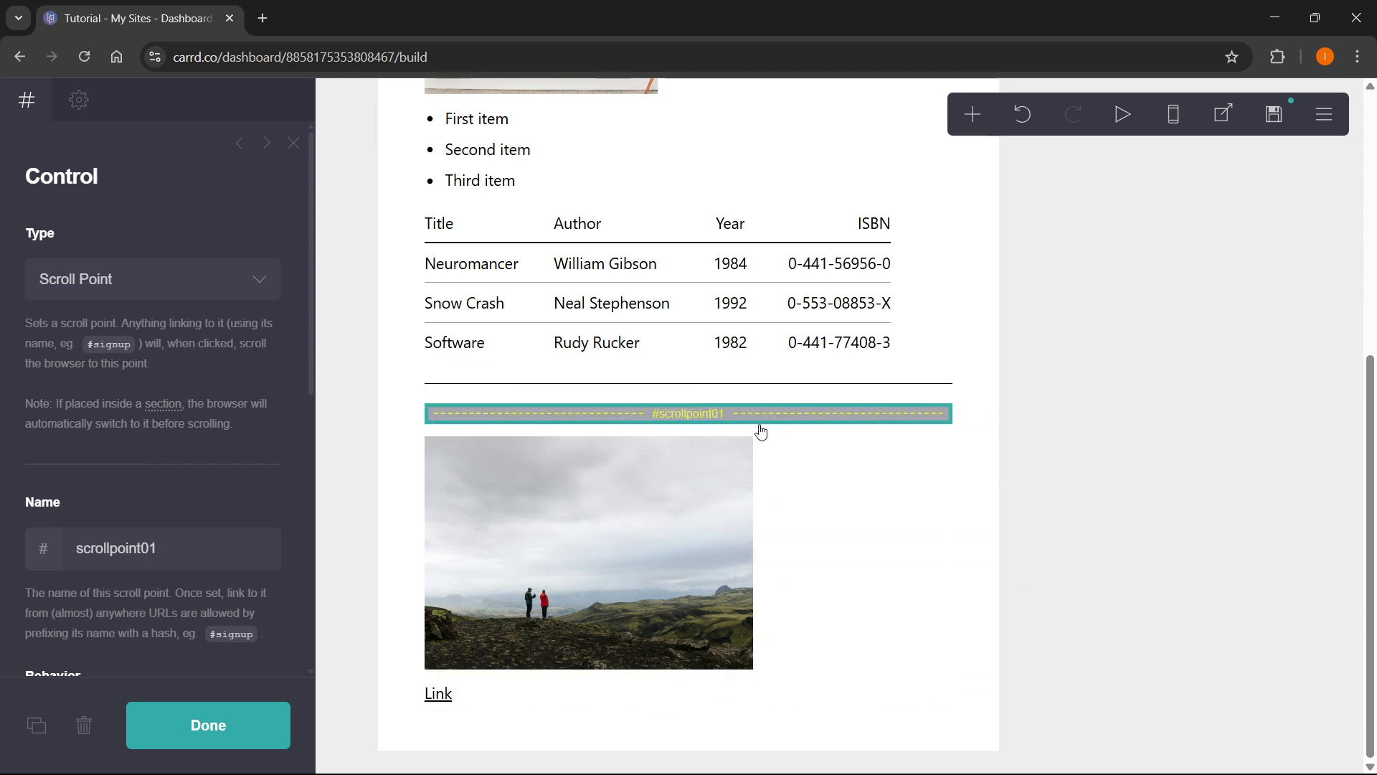
click(1091, 467)
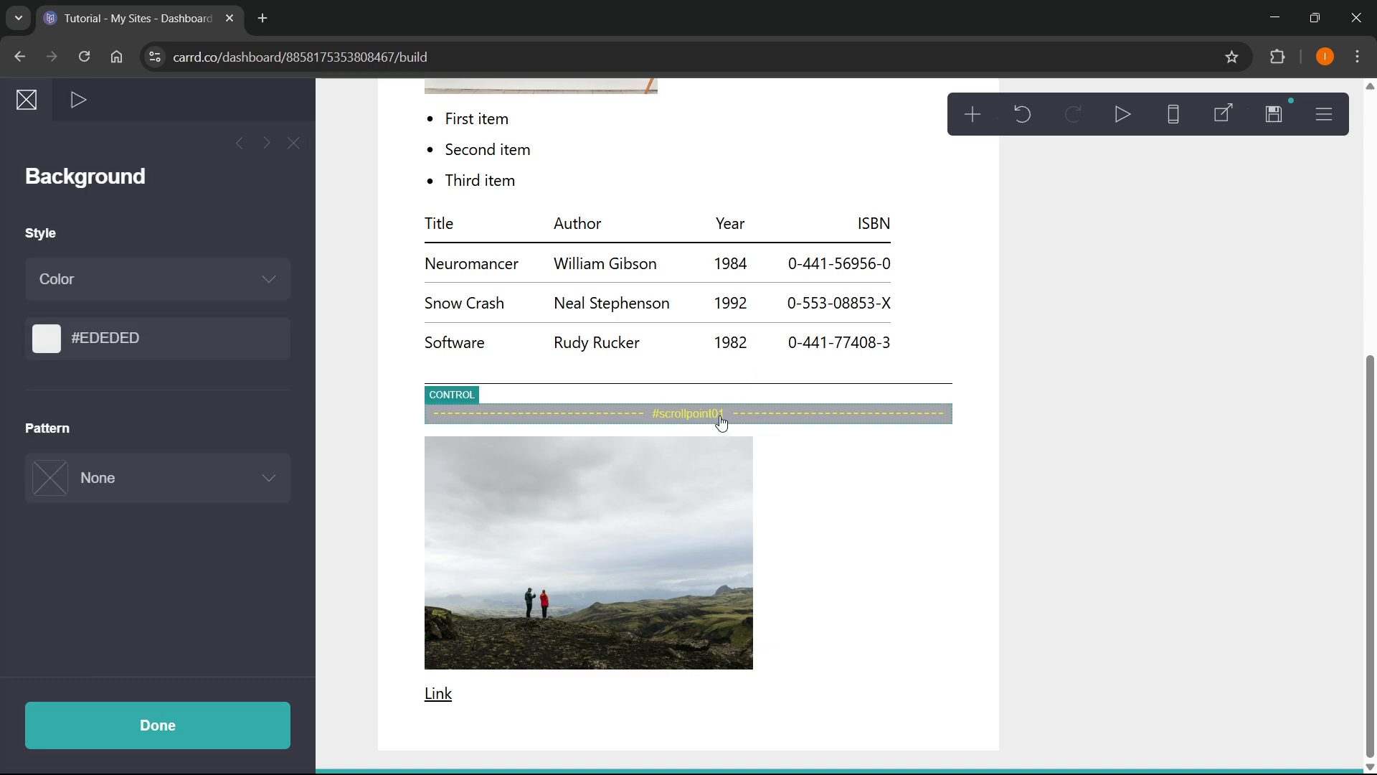
Step: Rename the scroll point above the landscape image as landscape
click(722, 423)
double_click(183, 551)
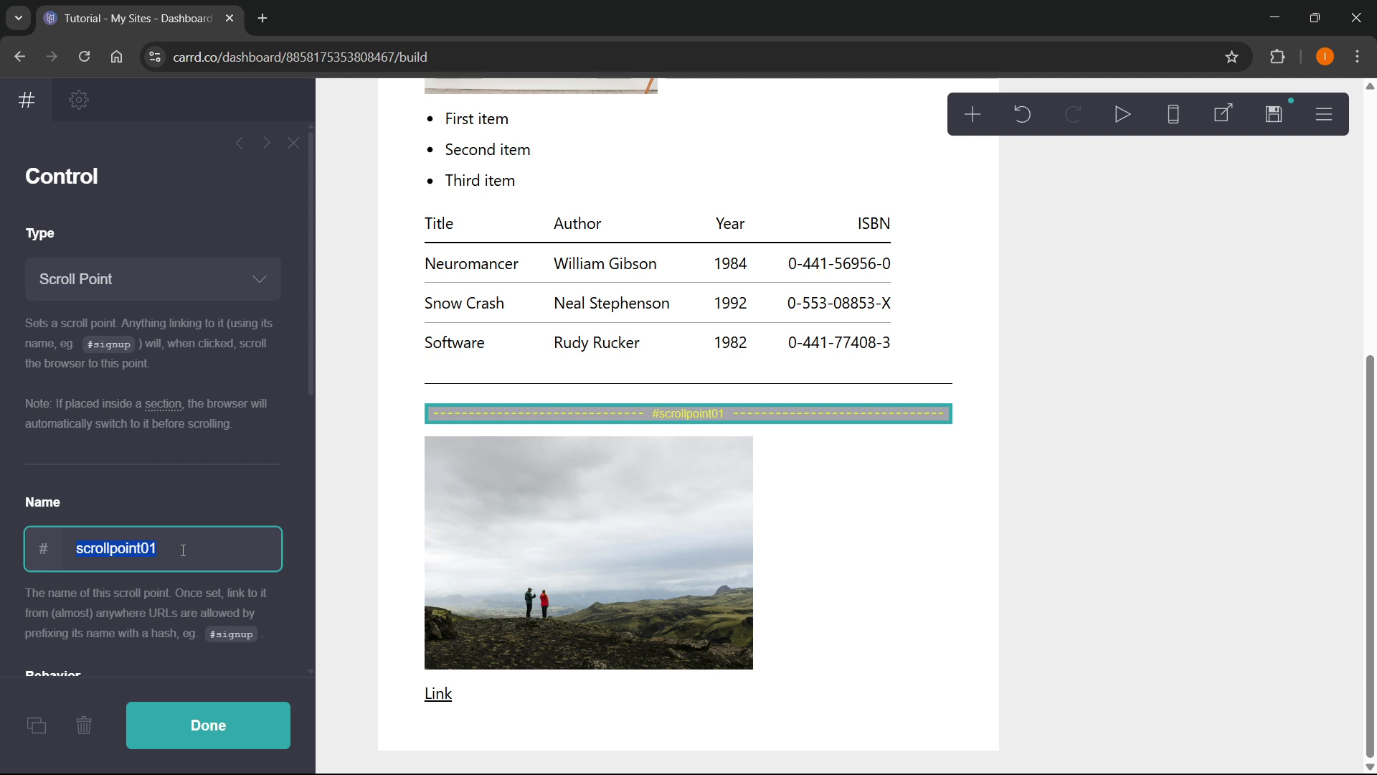
text(landscape)
click(1044, 504)
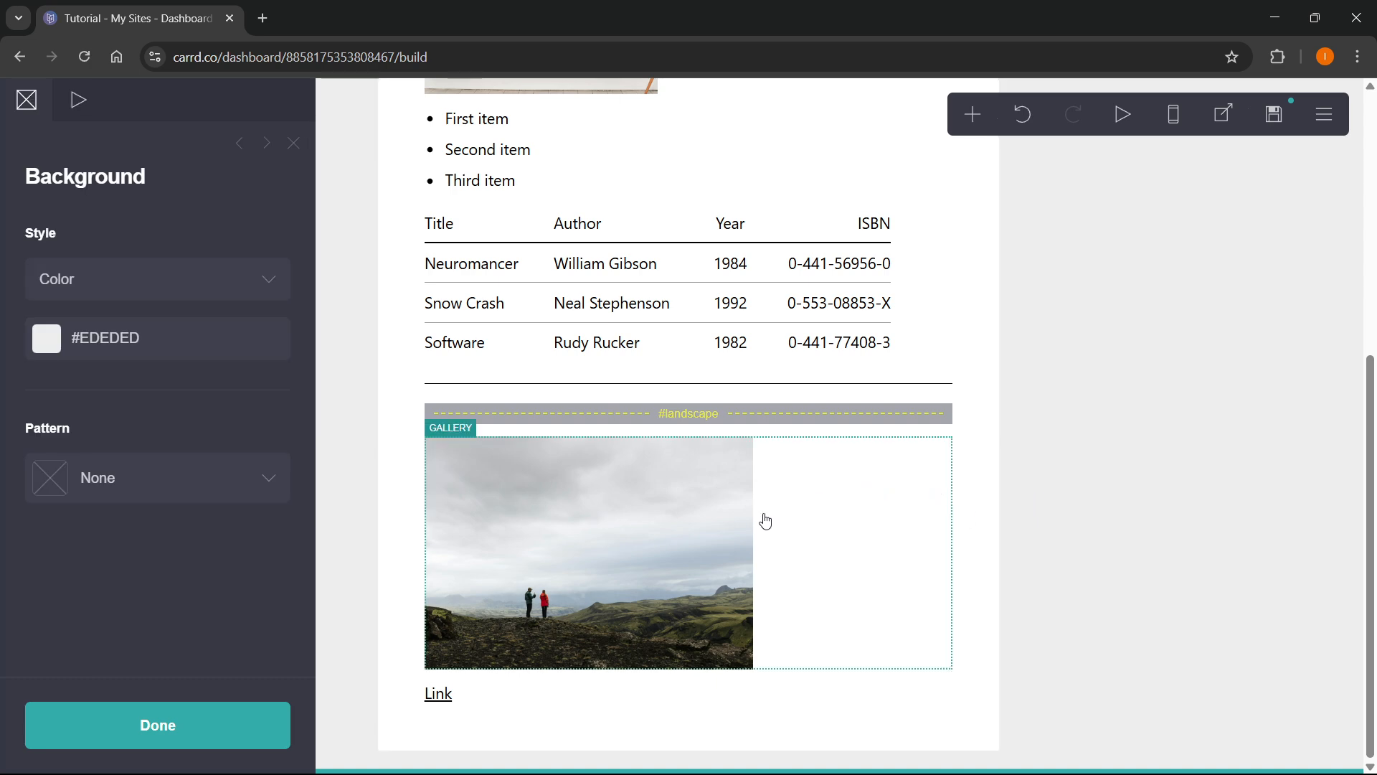
Step: Set the URL of the "Button to 2nd page" button to #landscape, check it against the scroll point, and finish editing the button
scroll(746, 517, up, 6)
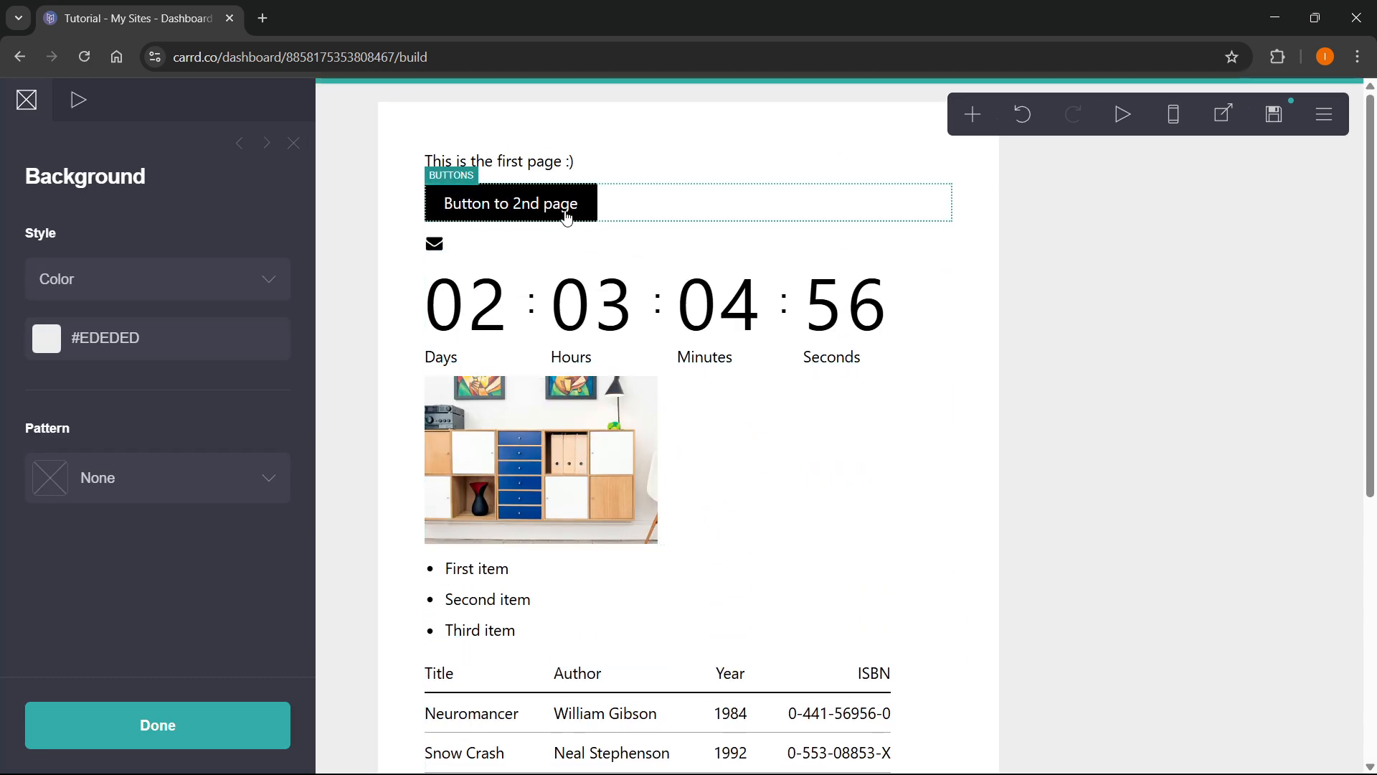
click(566, 219)
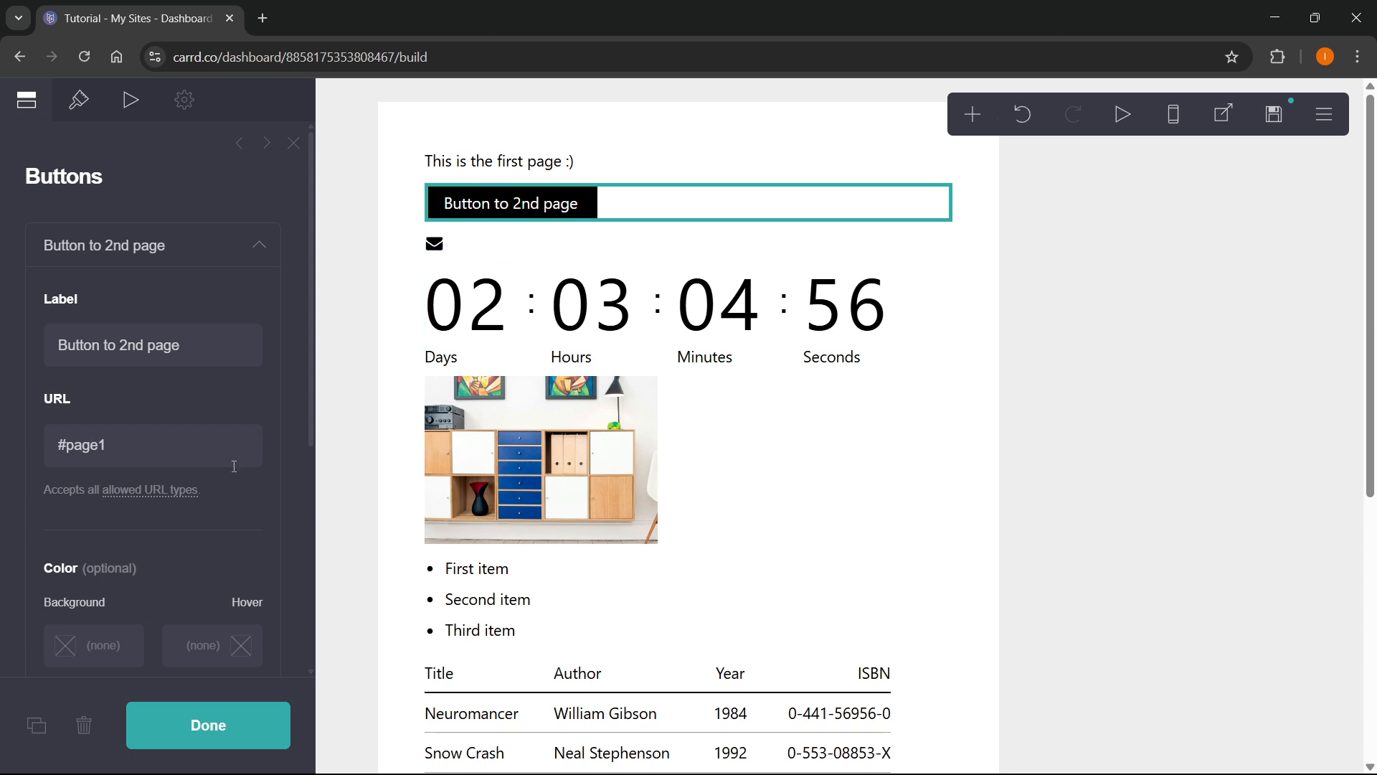
drag(122, 442, 71, 451)
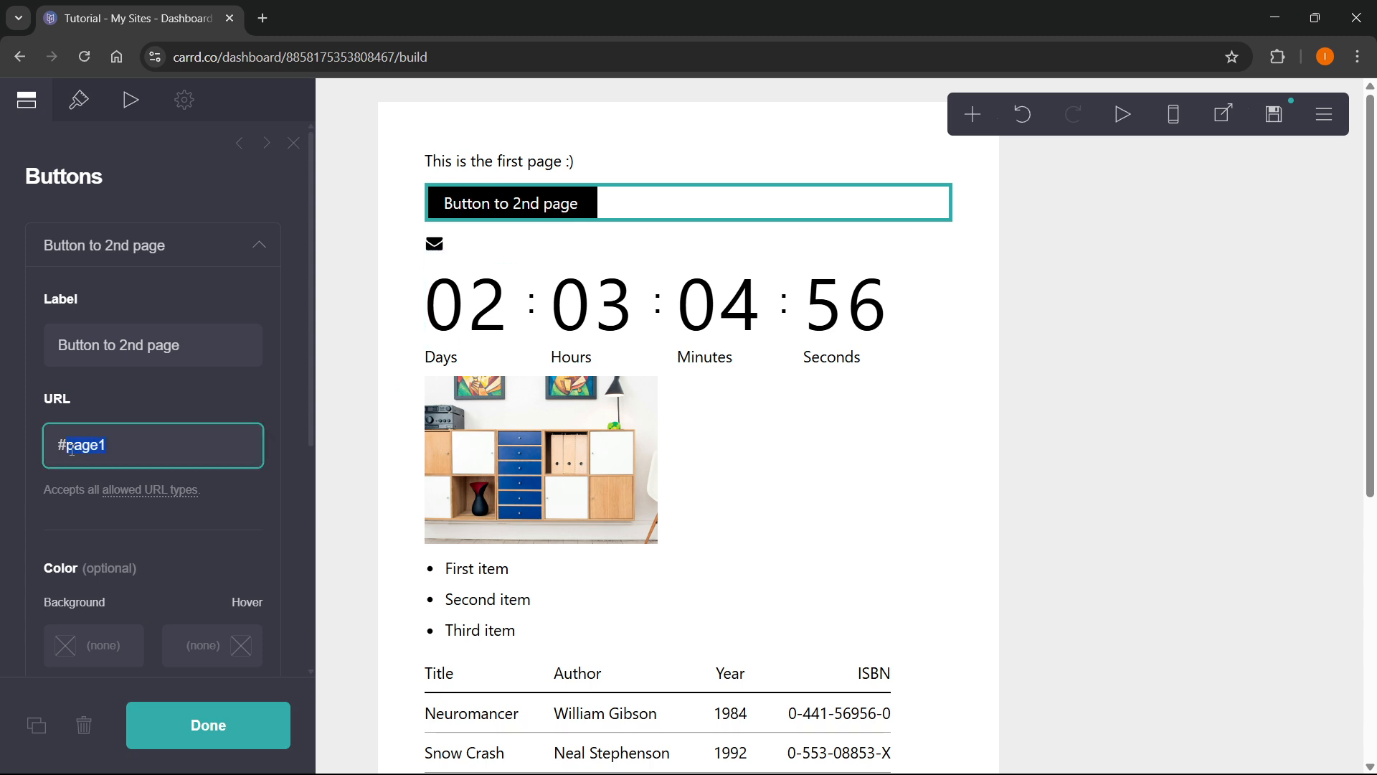
text(landscape)
click(1142, 431)
scroll(1030, 409, down, 5)
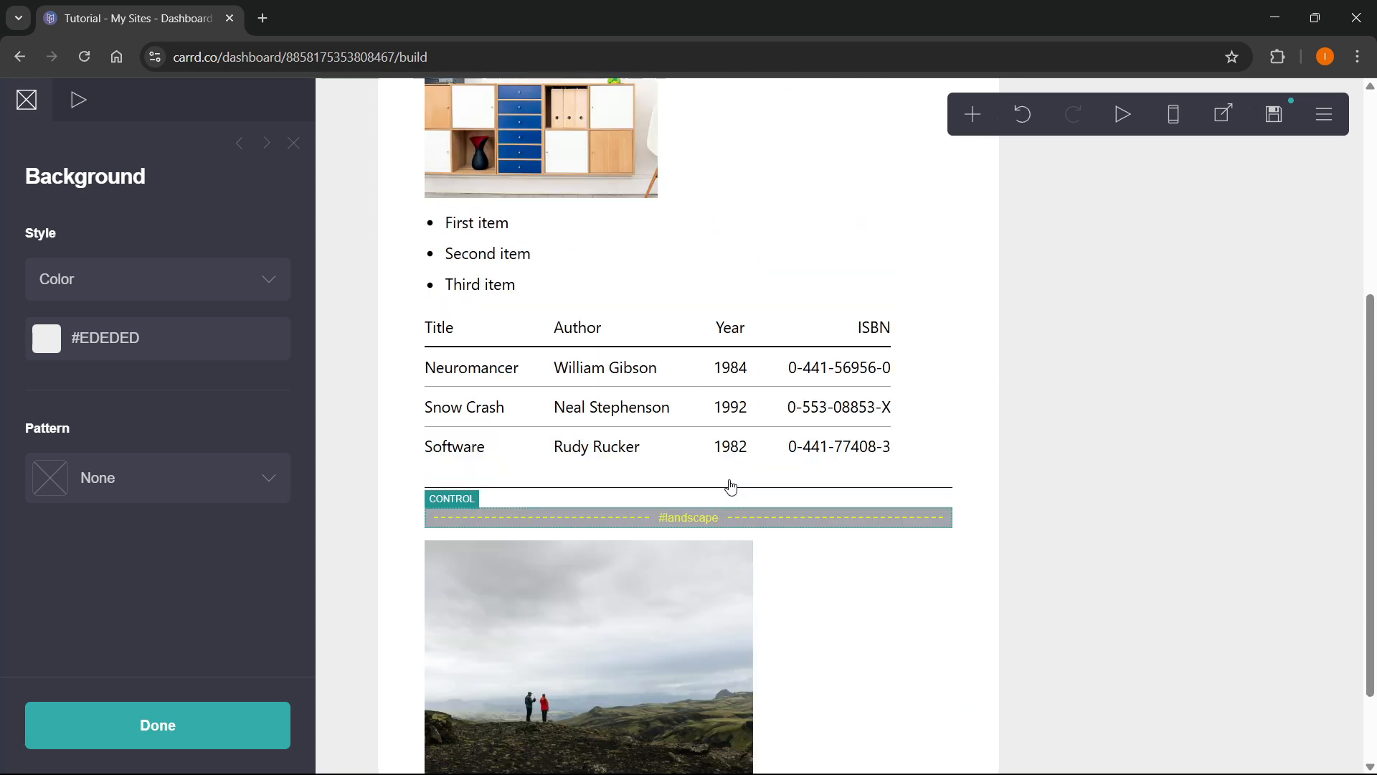
scroll(730, 487, up, 5)
click(552, 217)
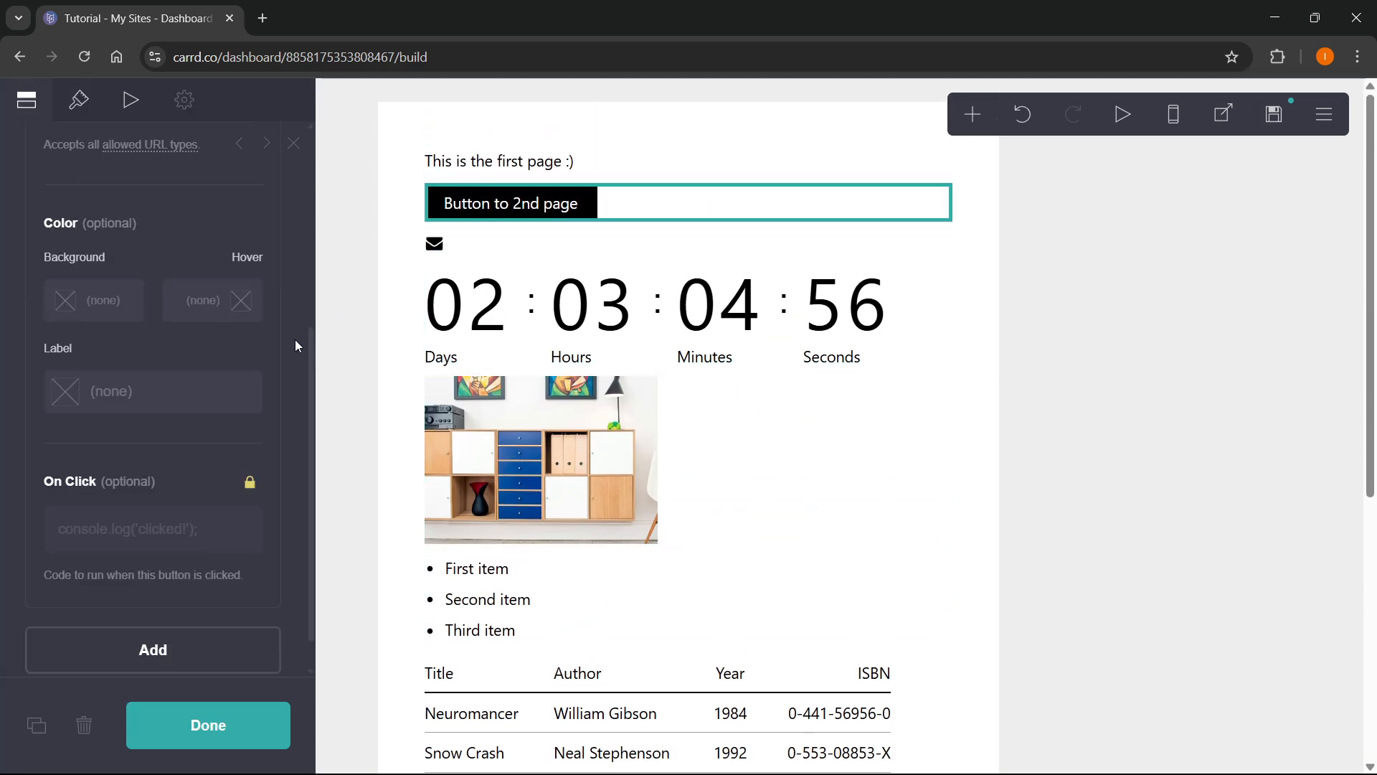
scroll(295, 345, up, 5)
click(201, 725)
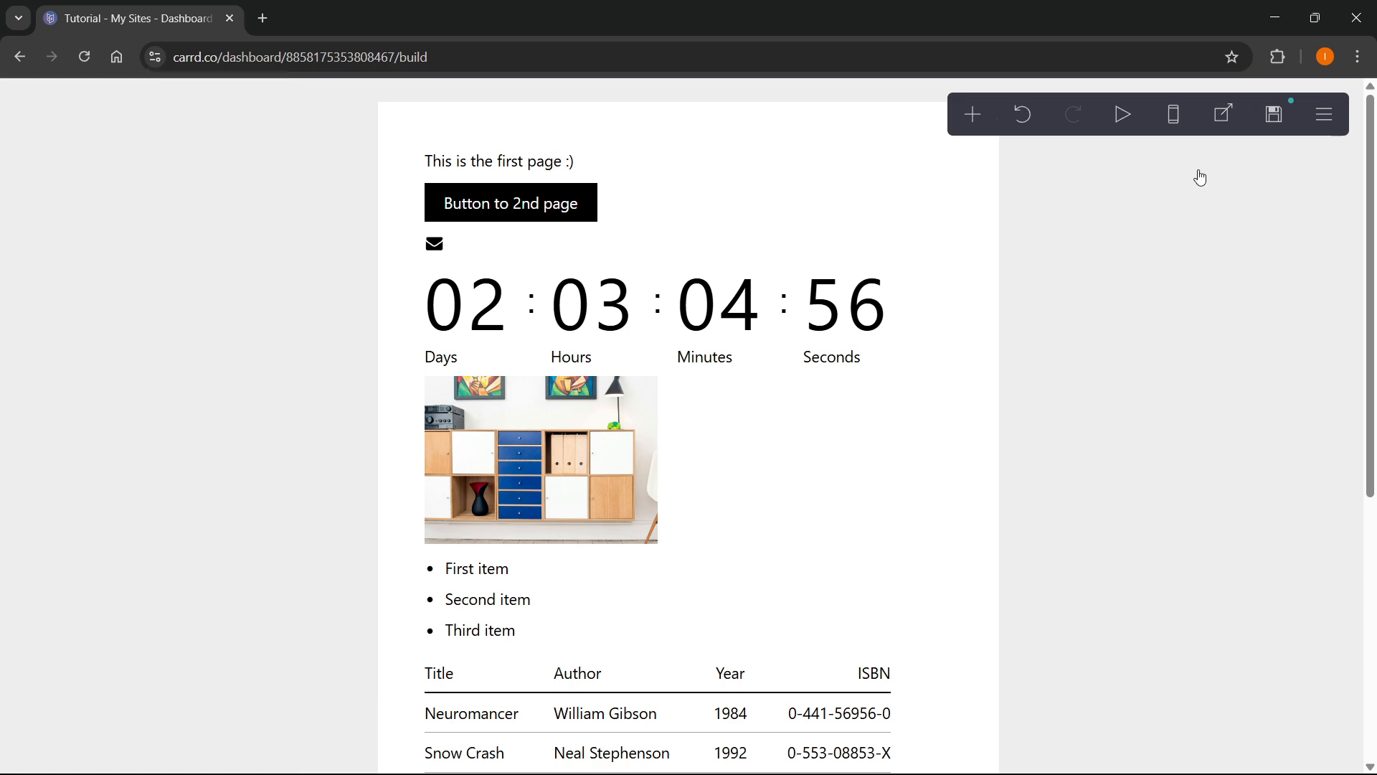
Step: Publish the scroll point changes to the site and view the published page
click(1284, 119)
click(258, 723)
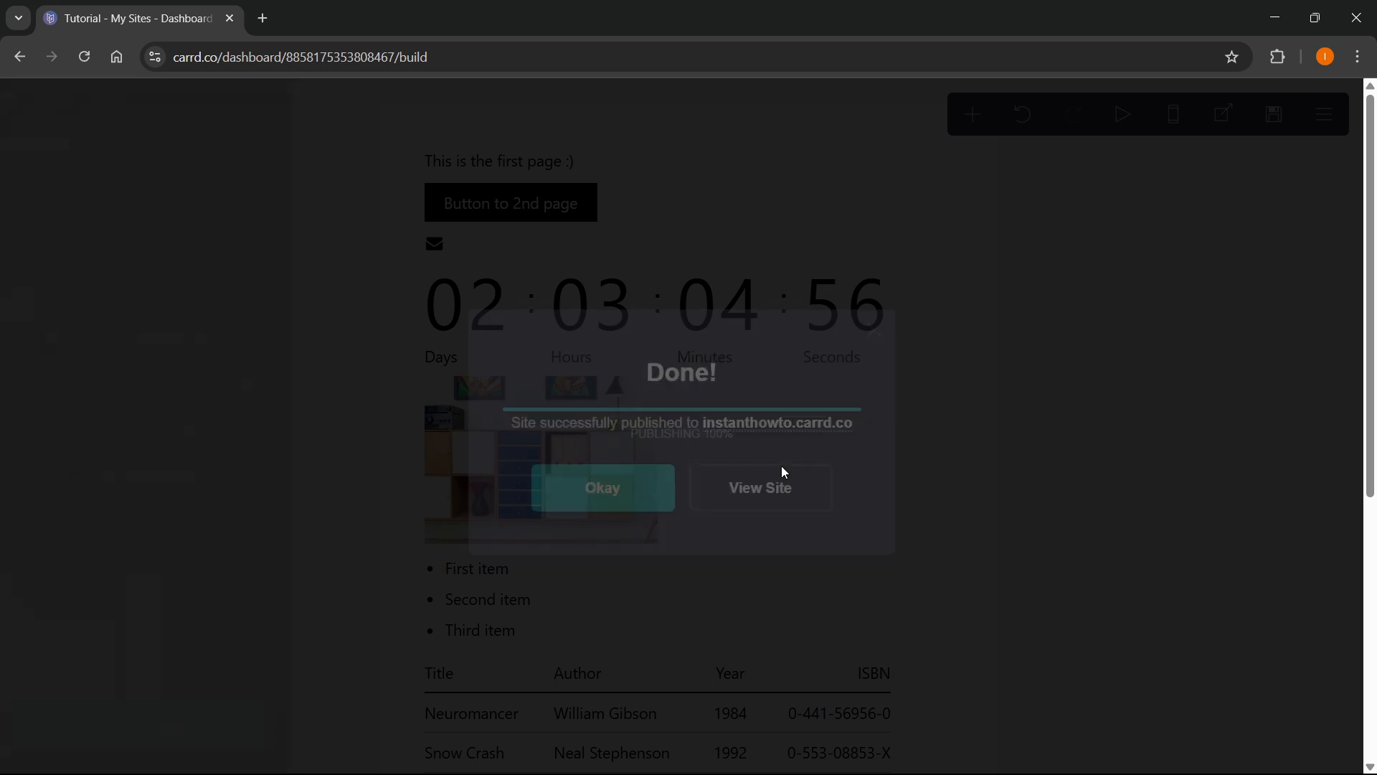
click(765, 485)
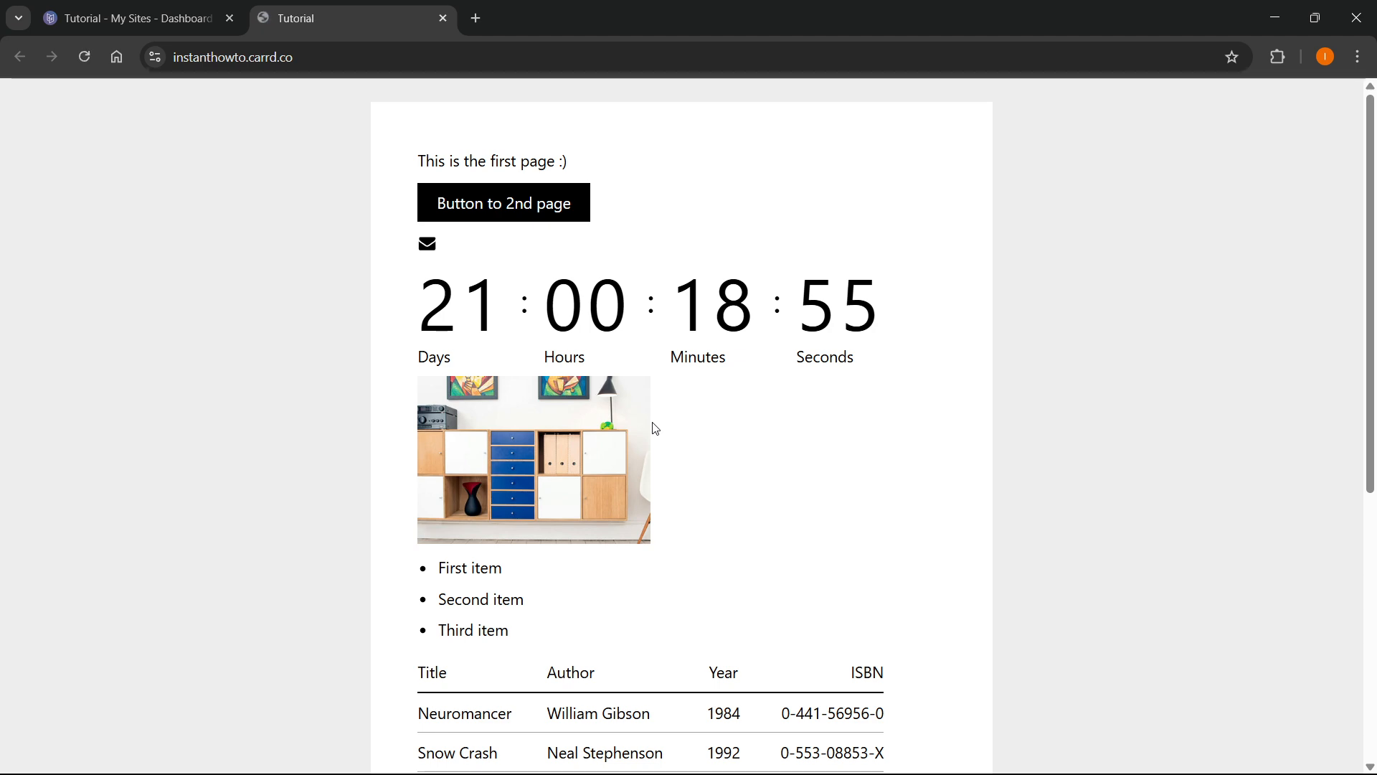
Step: Test the "Button to 2nd page" button's jump to the landscape image on the published page and return to the editor
scroll(575, 433, down, 6)
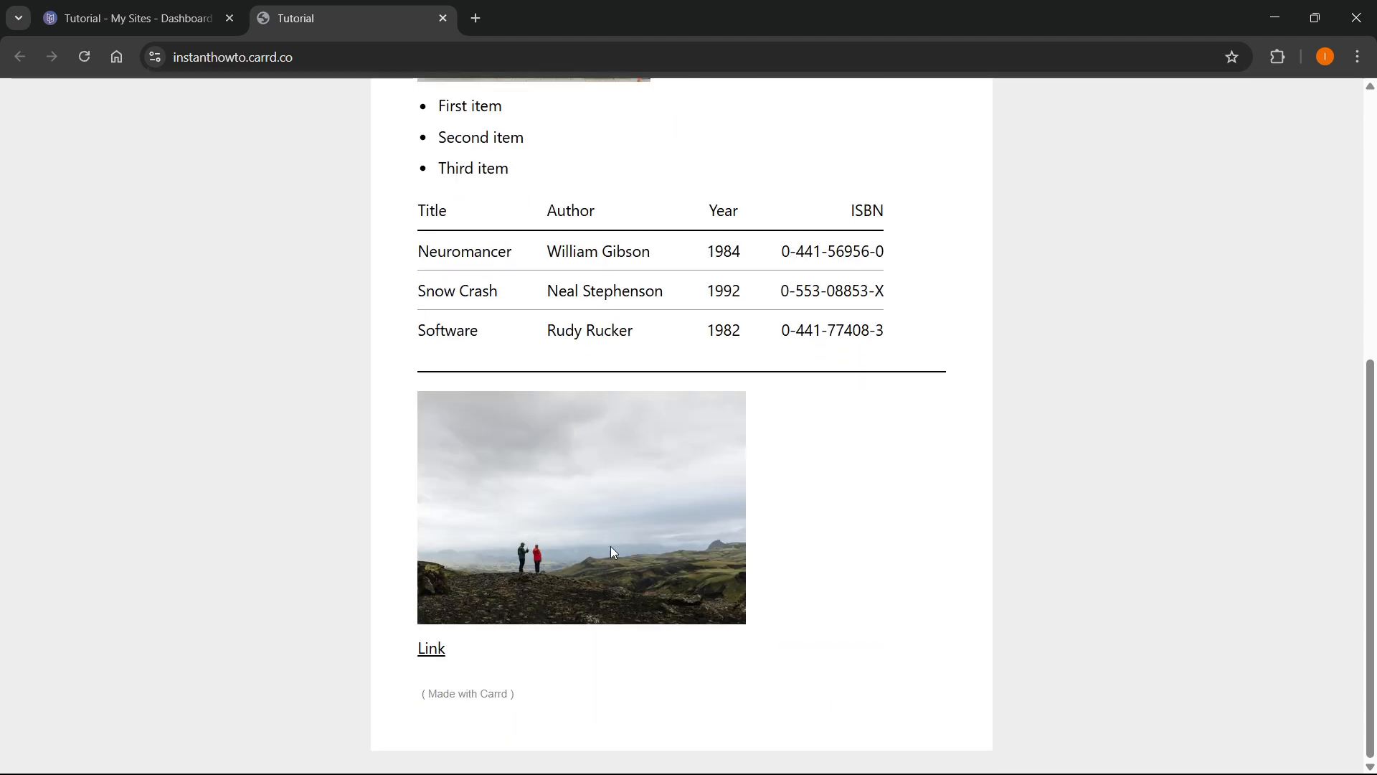
scroll(769, 563, up, 6)
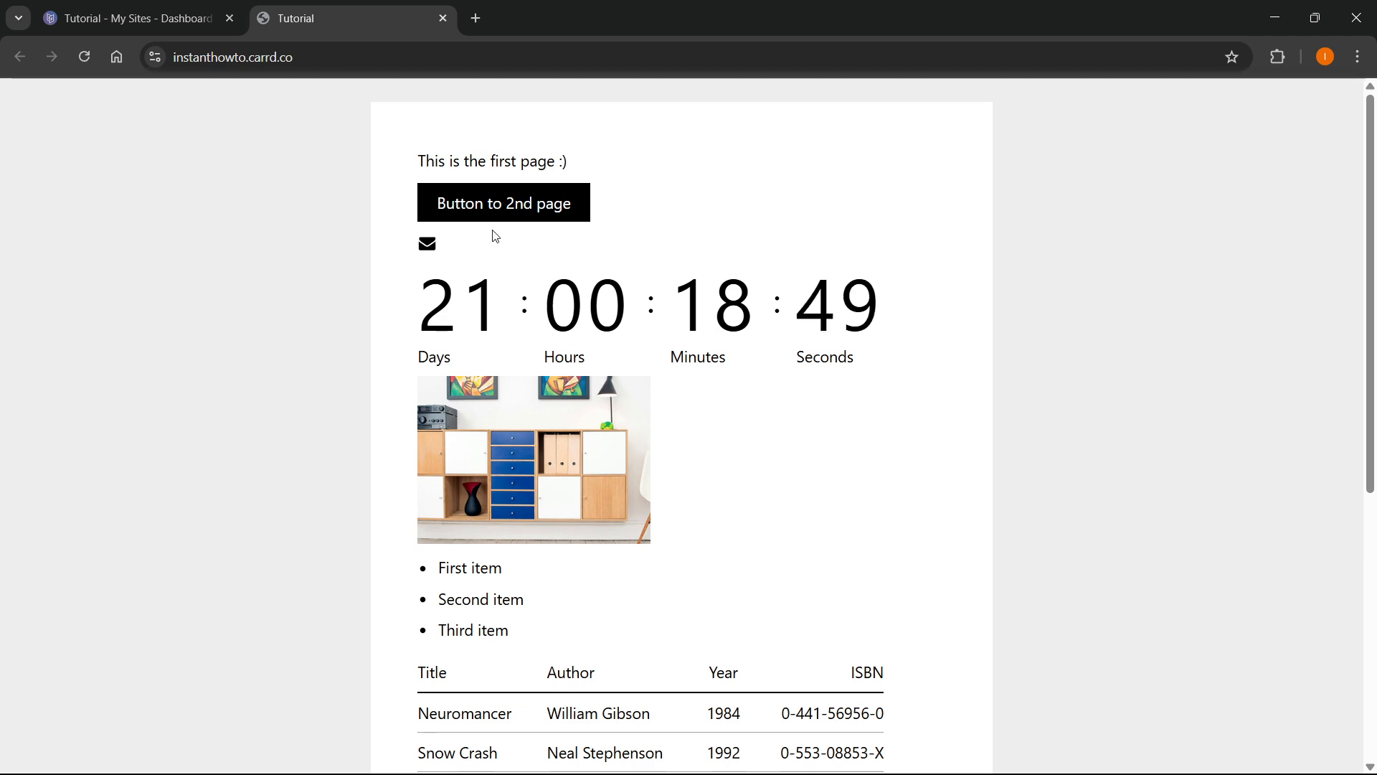
click(508, 210)
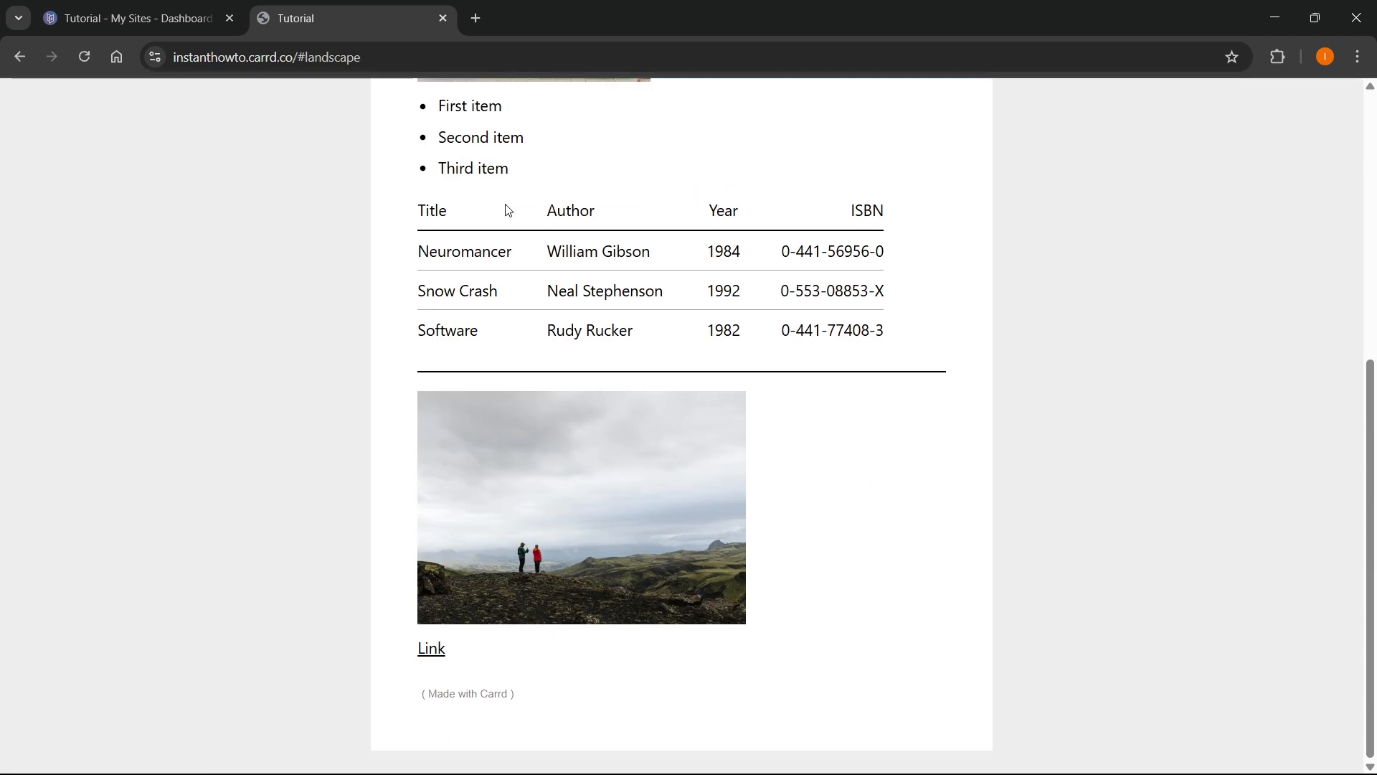
scroll(645, 416, up, 5)
click(553, 211)
scroll(859, 514, up, 5)
key(ctrl+w)
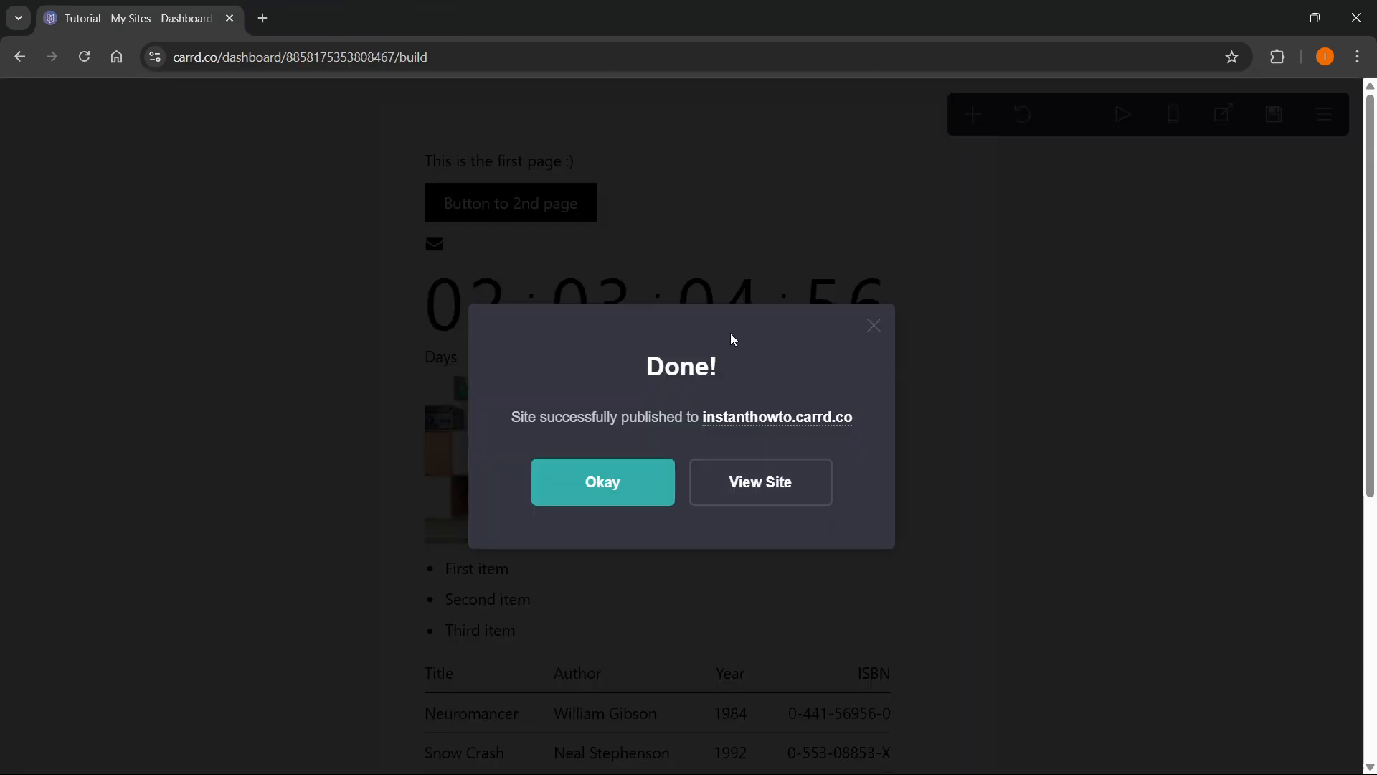
click(876, 331)
click(1074, 398)
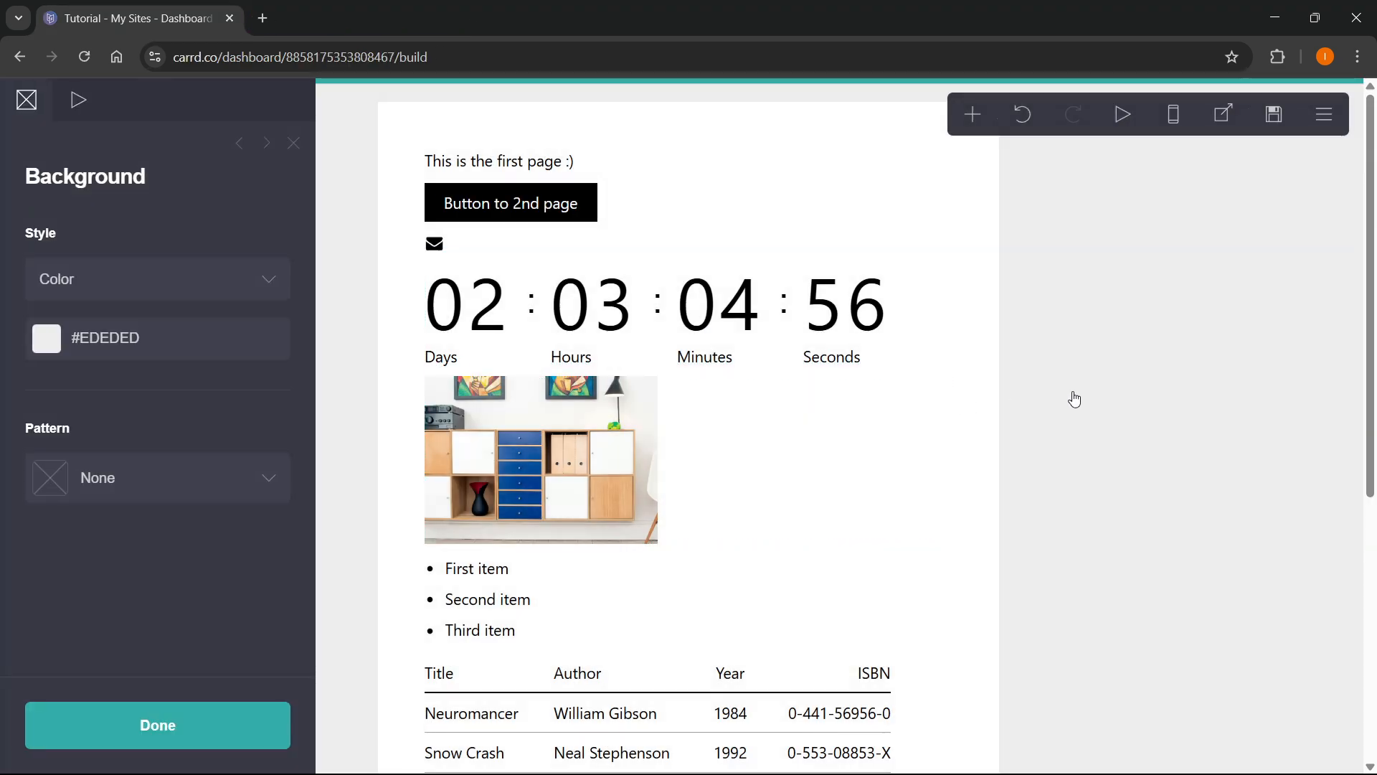